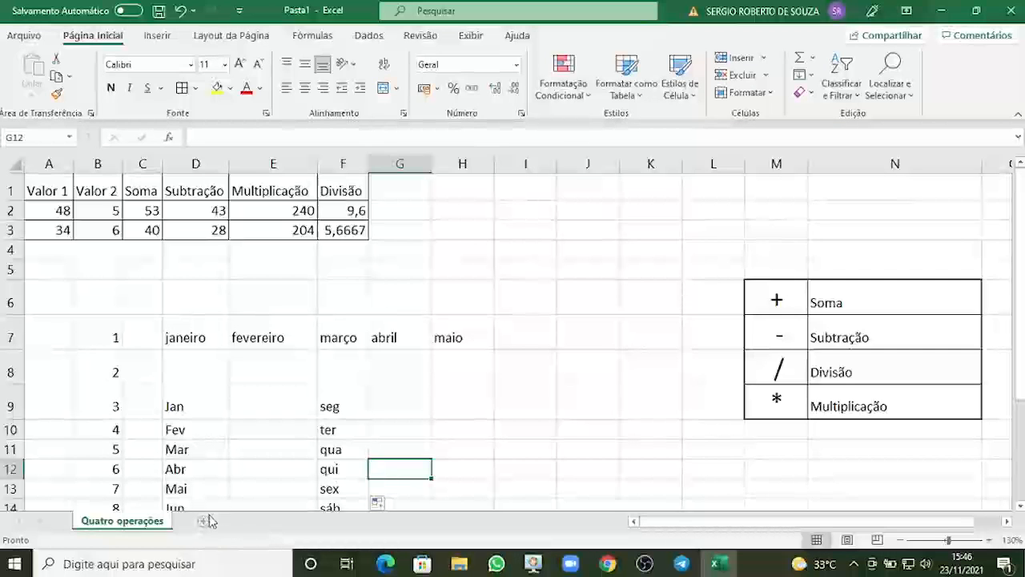
Add a new worksheet to the workbook.
left_click(203, 523)
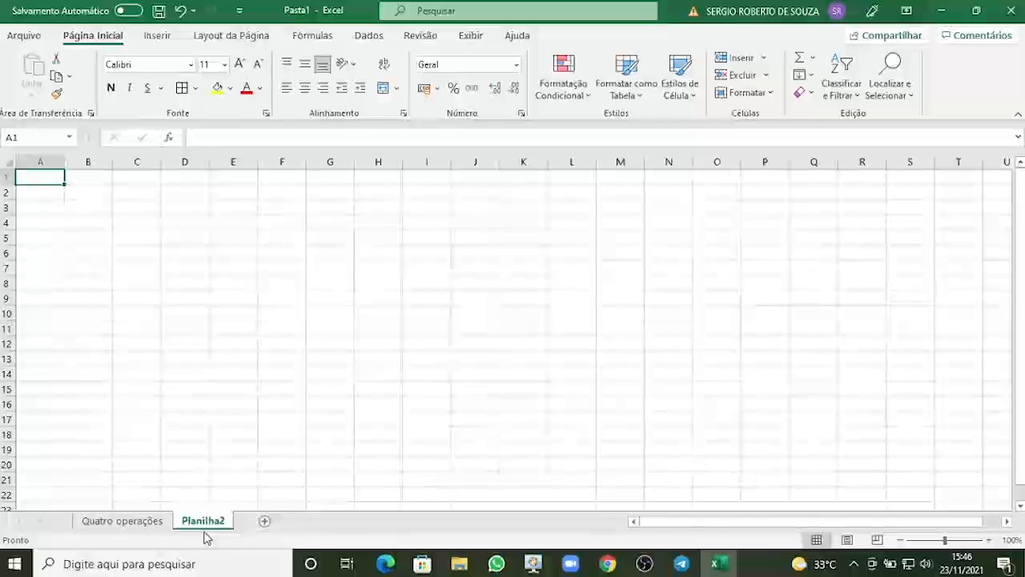
scroll(108, 382, "up", 3)
scroll(108, 382, "up", 1)
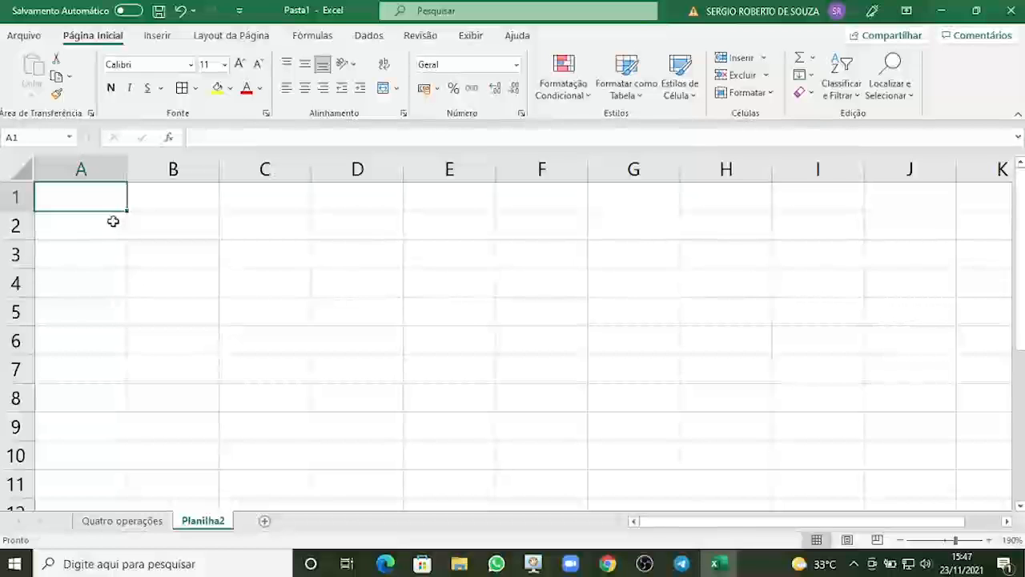
Copy the A1:F3 table from the Quatro operações sheet into A1 of Planilha2 and autofit column E.
left_click(120, 520)
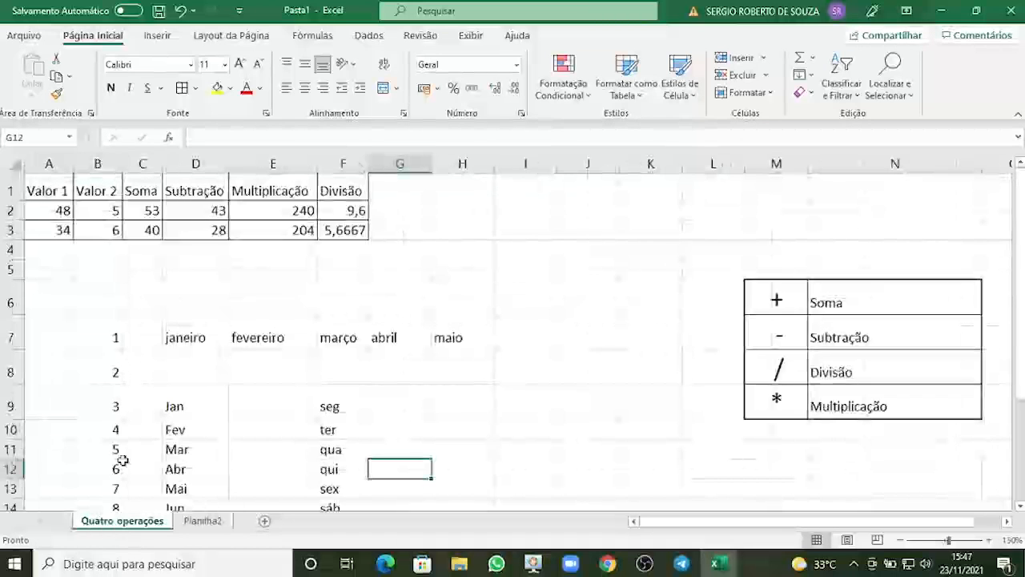
left_click_drag(45, 190, 333, 231)
key("ctrl+c")
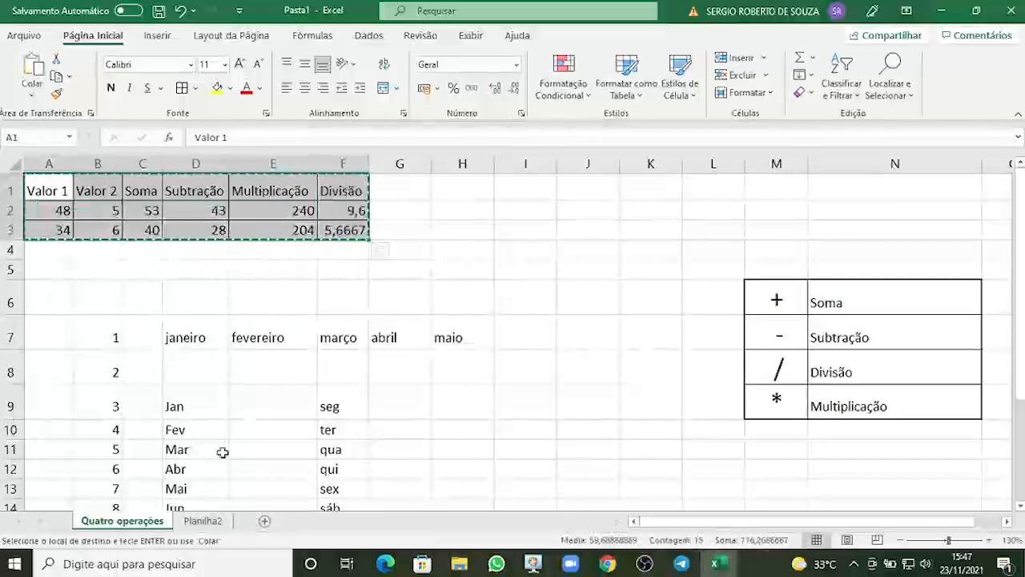
left_click(203, 521)
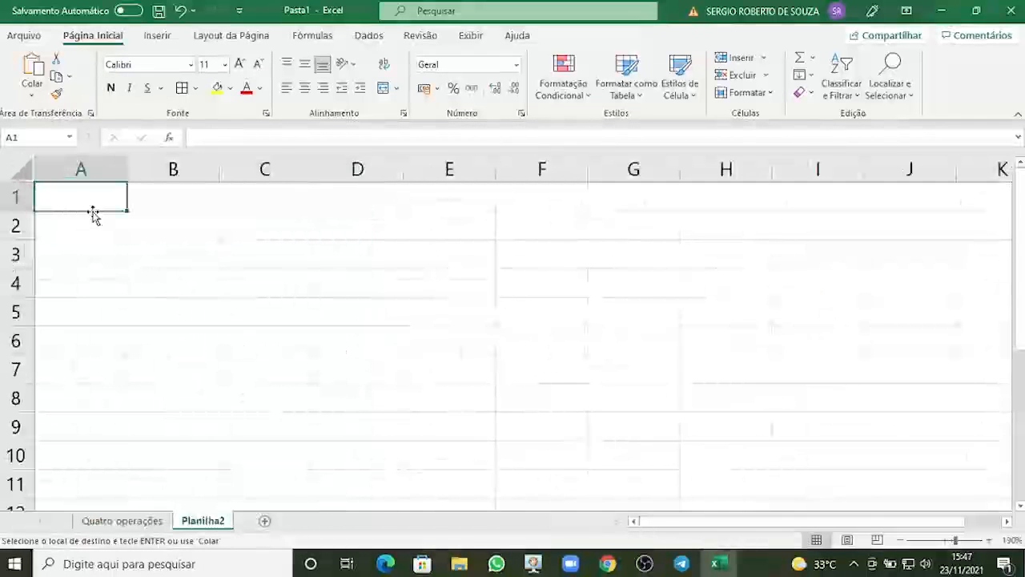
key("ctrl+v")
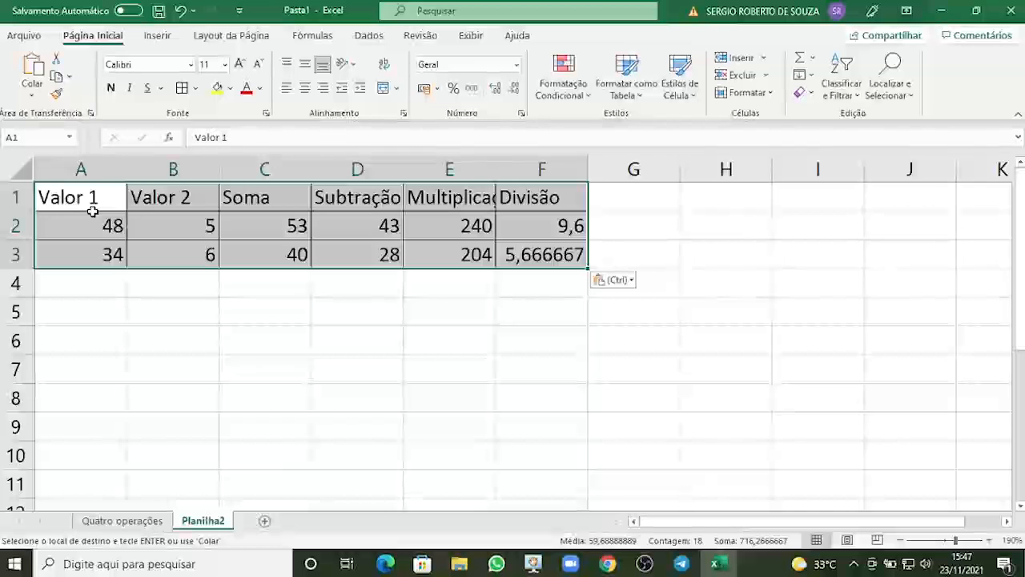
double_click(497, 168)
left_click(339, 288)
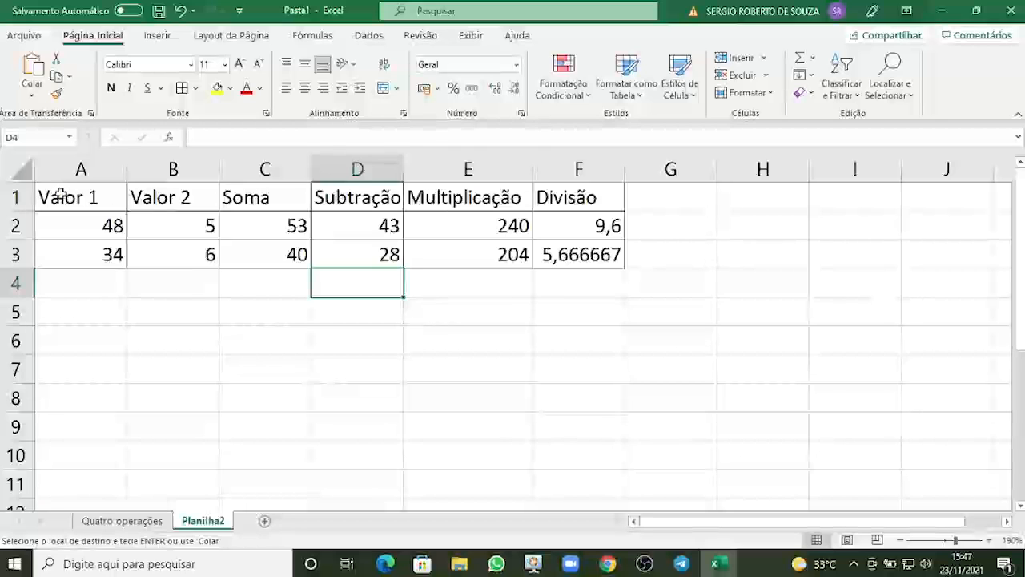
Insert a blank row above the table's header row.
left_click(15, 196)
right_click(15, 196)
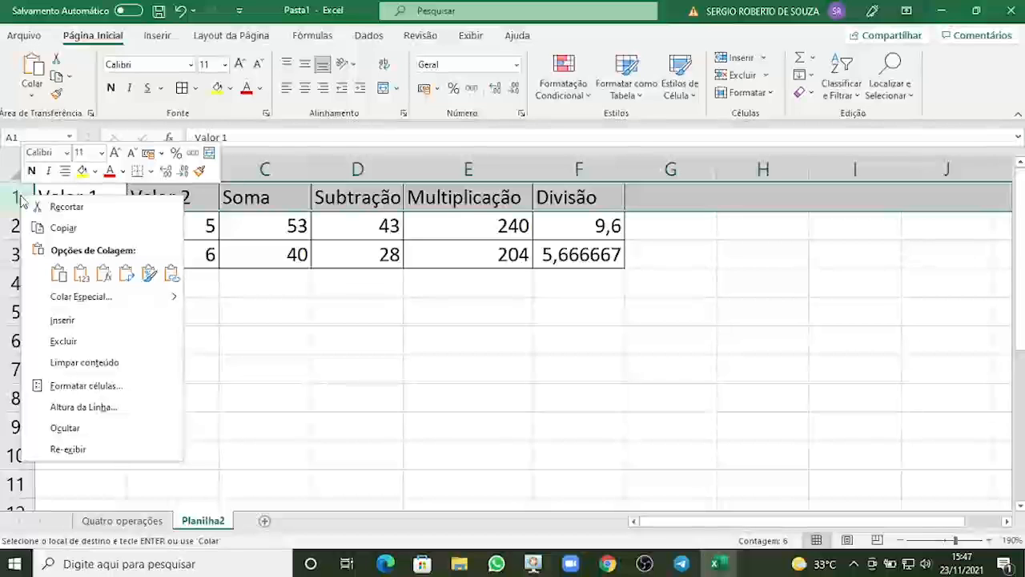
left_click(50, 320)
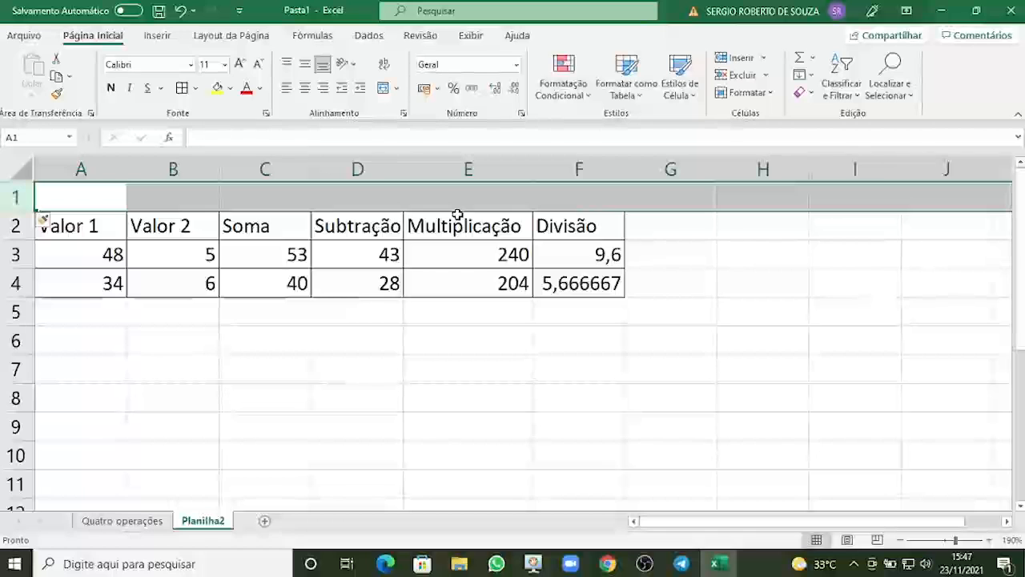
left_click(275, 166)
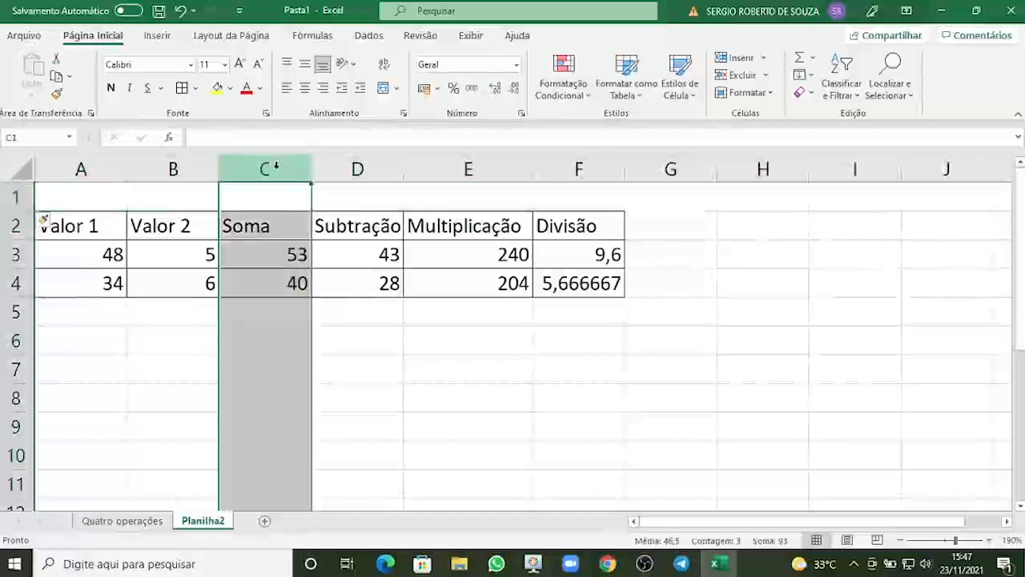
right_click(269, 166)
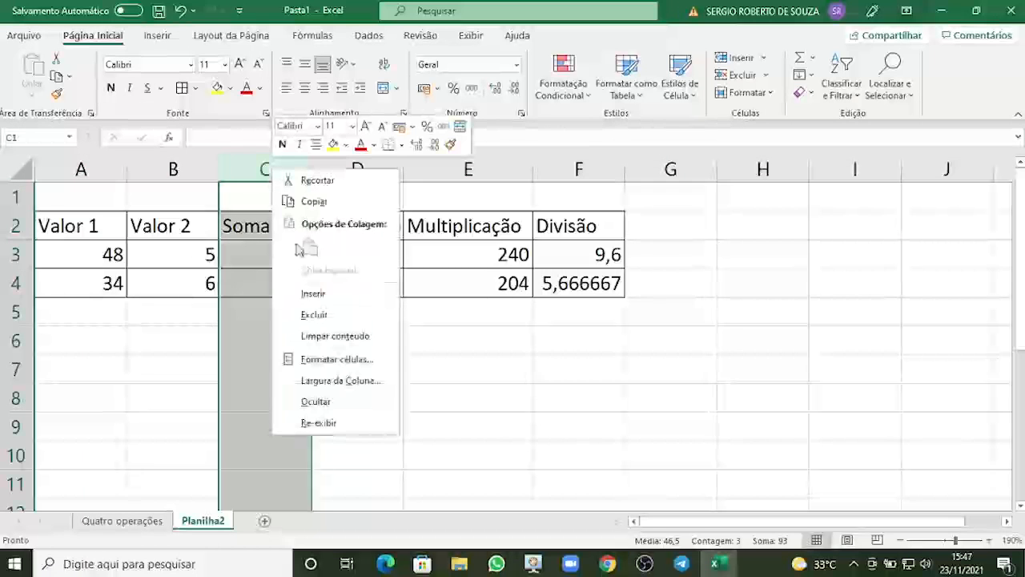
left_click(312, 295)
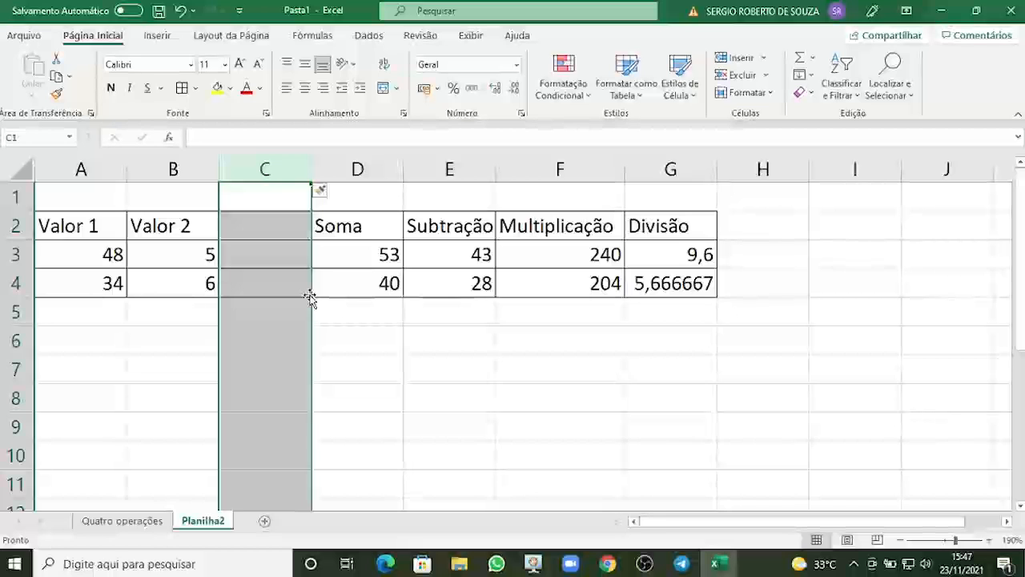
key("ctrl+z")
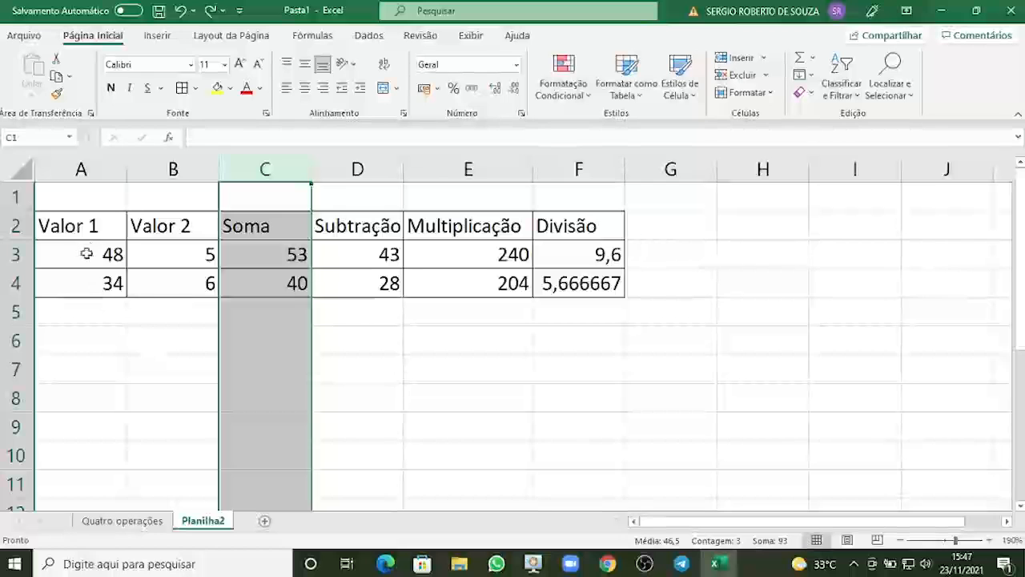
Center the header labels in A2:F2.
left_click_drag(85, 223, 545, 225)
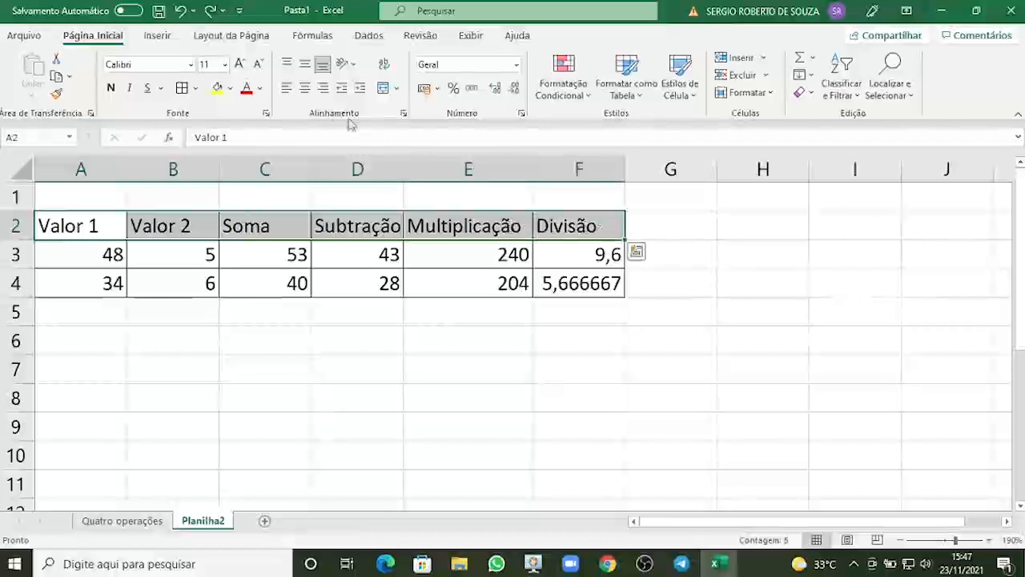
left_click(306, 91)
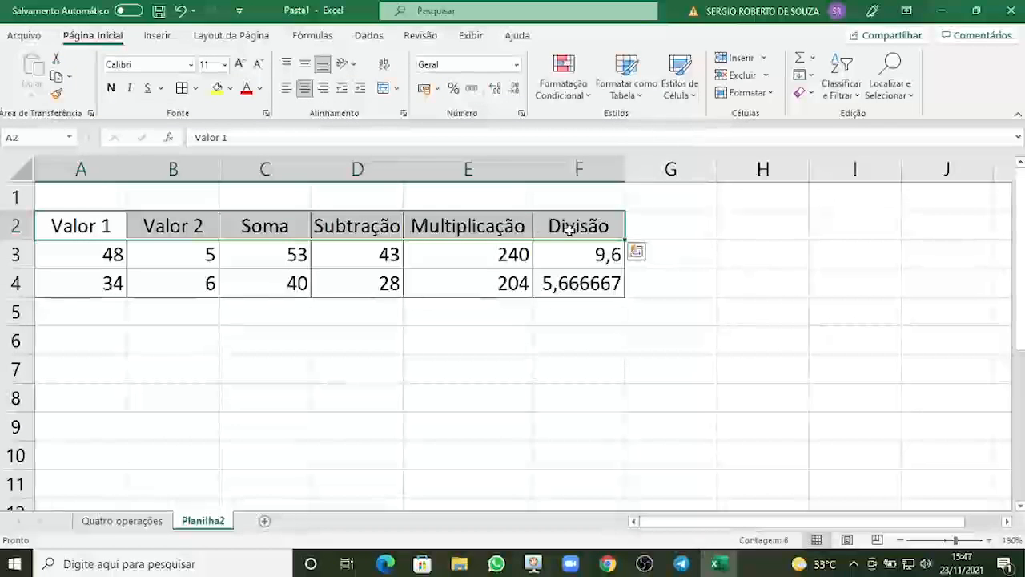
Enter the title "Demonstração das quatro operações básicas" in cell A1.
left_click(118, 200)
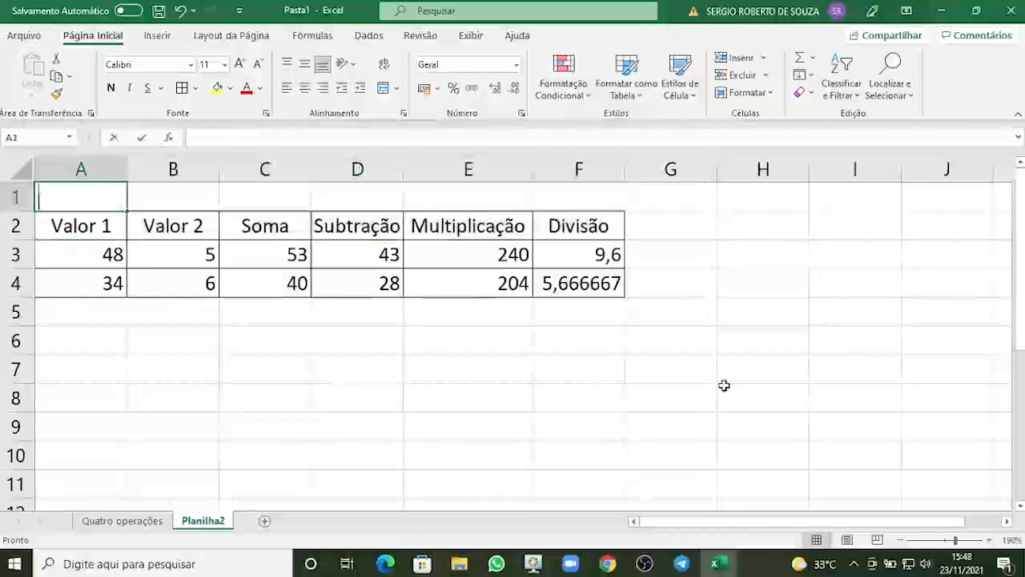
type("dEMONSTRAÇÃ")
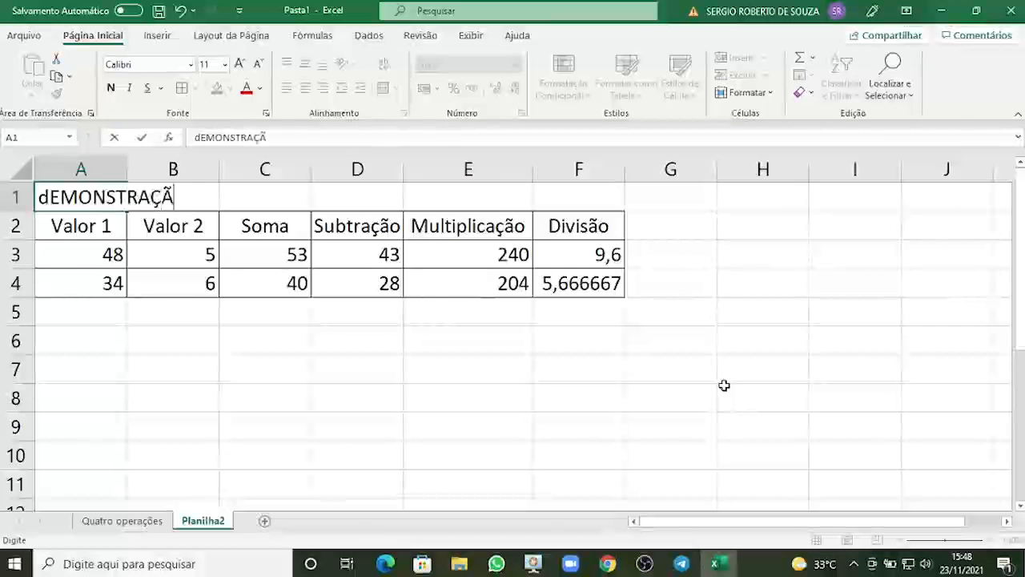
type("O das quat")
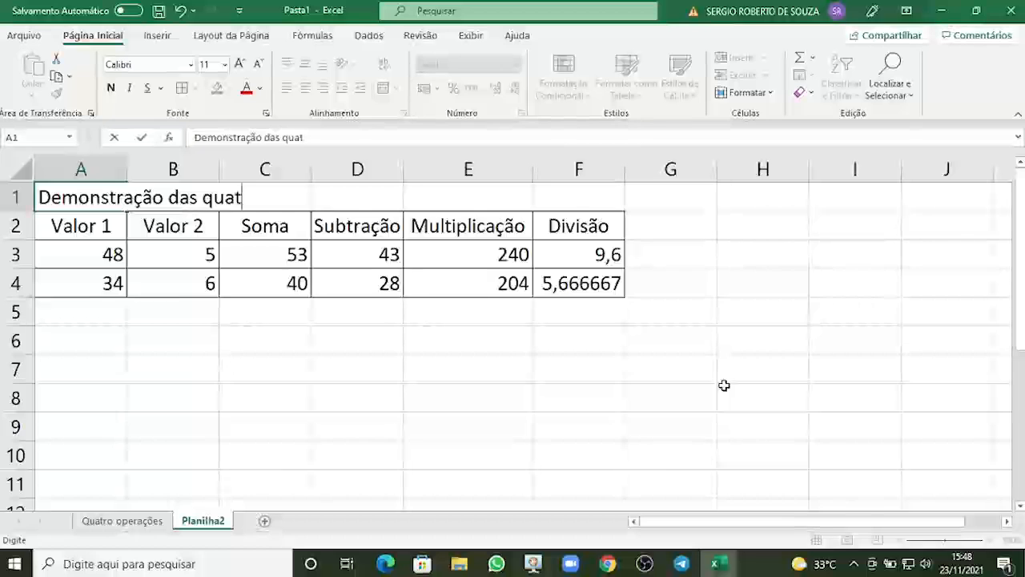
type("ro operaç")
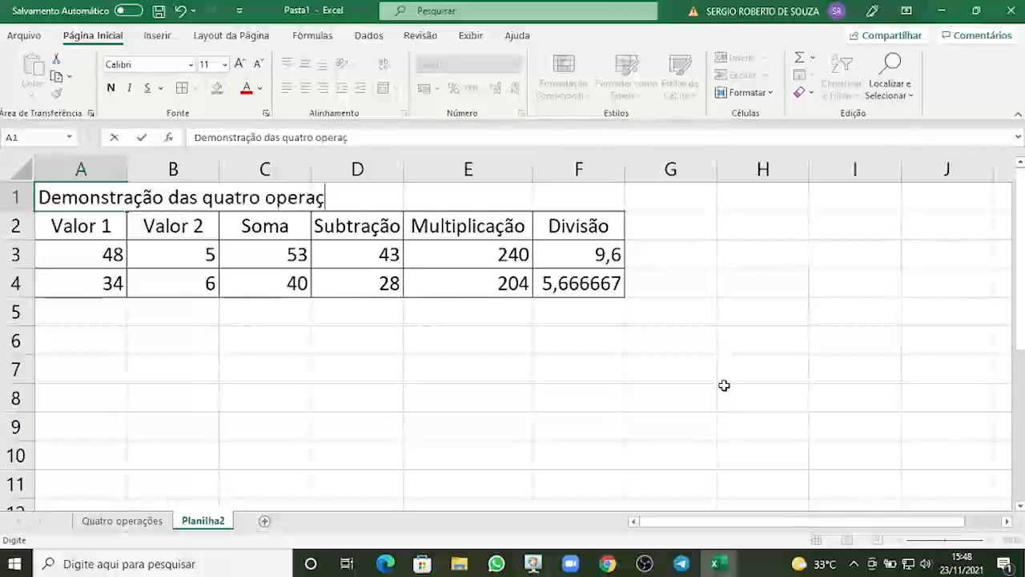
type("ões básicas")
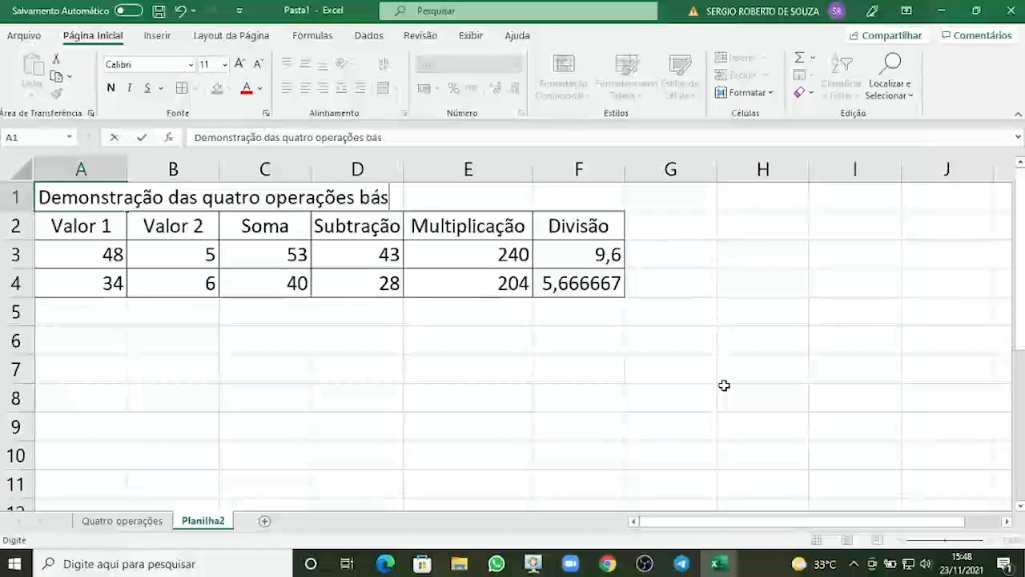
key("Return")
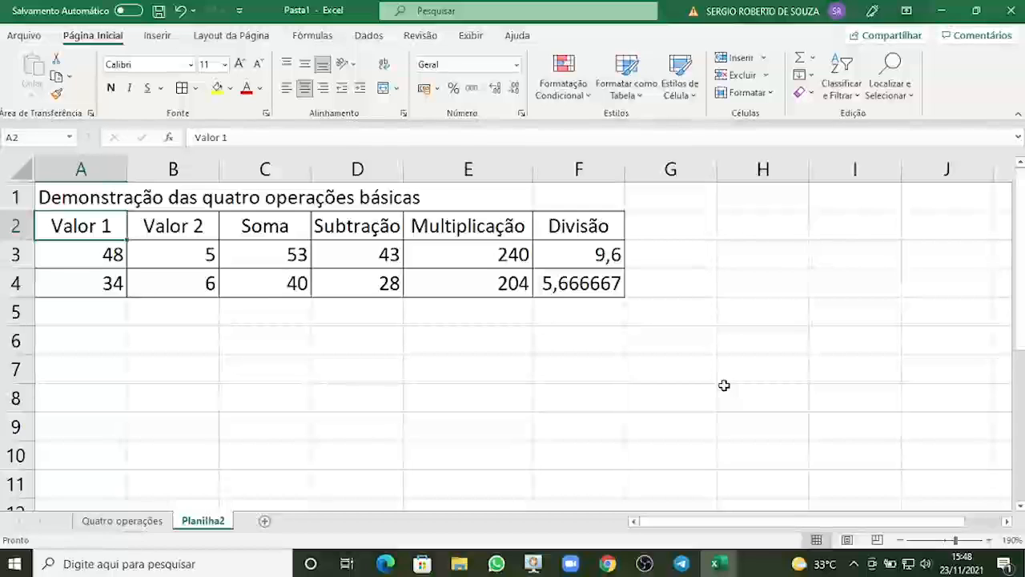
Inspect the cells across row 1 to see which one actually holds the title text.
key("Up")
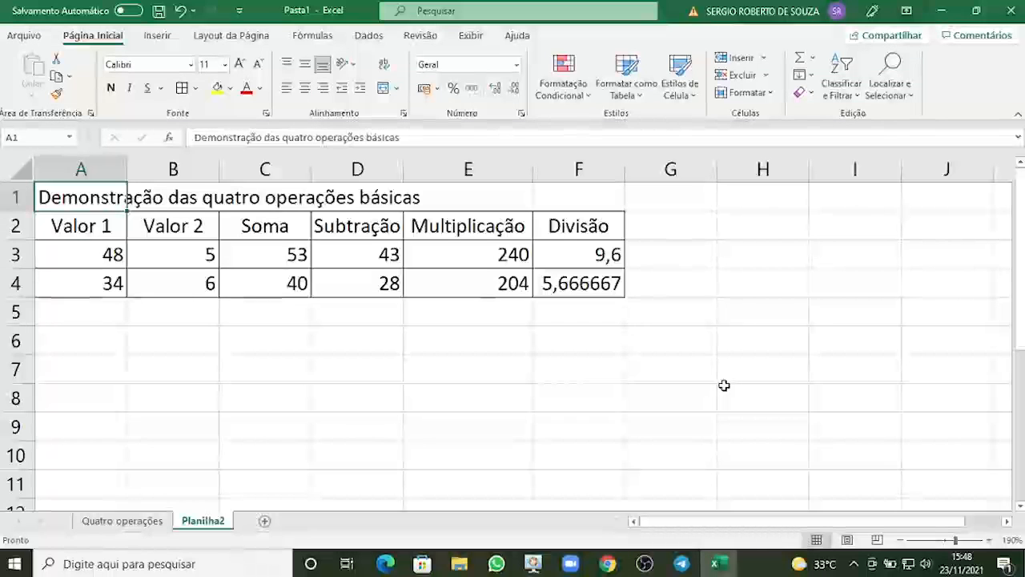
left_click(109, 320)
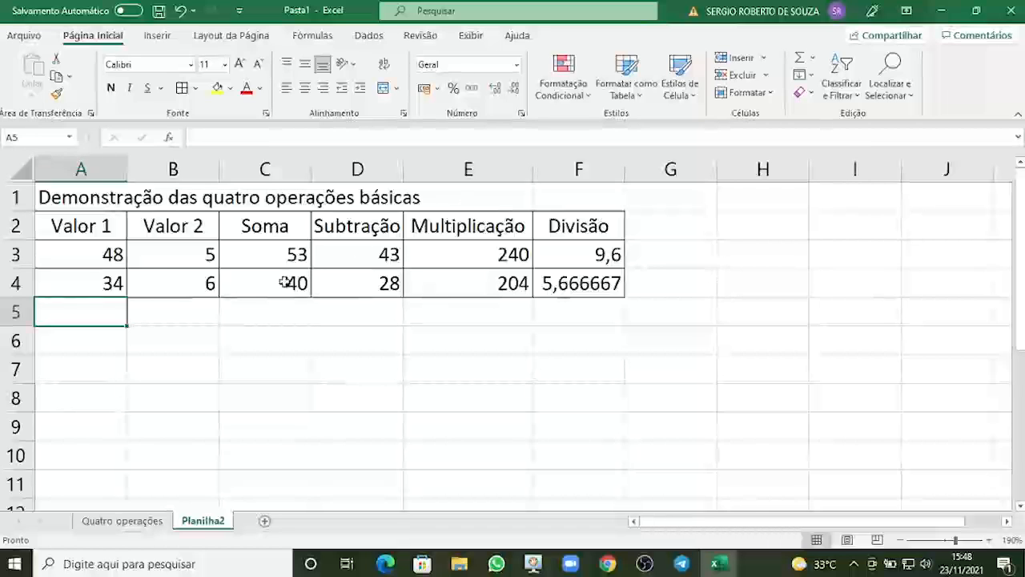
left_click(58, 200)
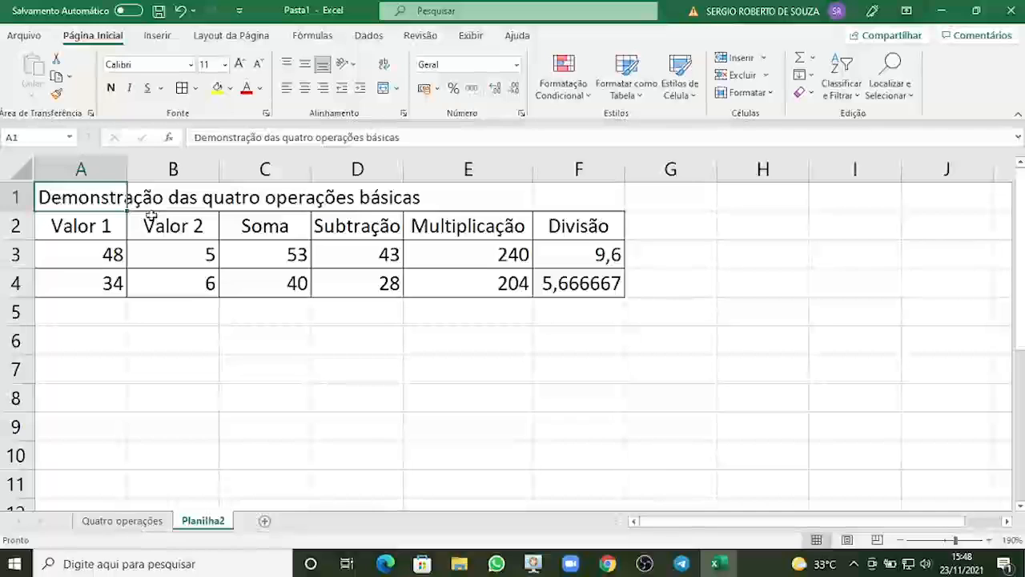
left_click(160, 198)
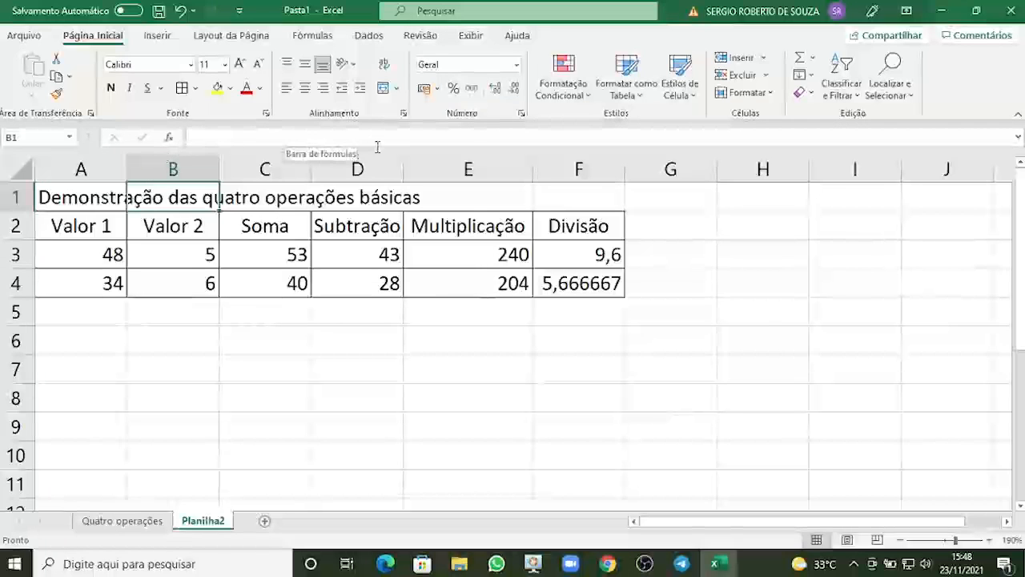
left_click(74, 201)
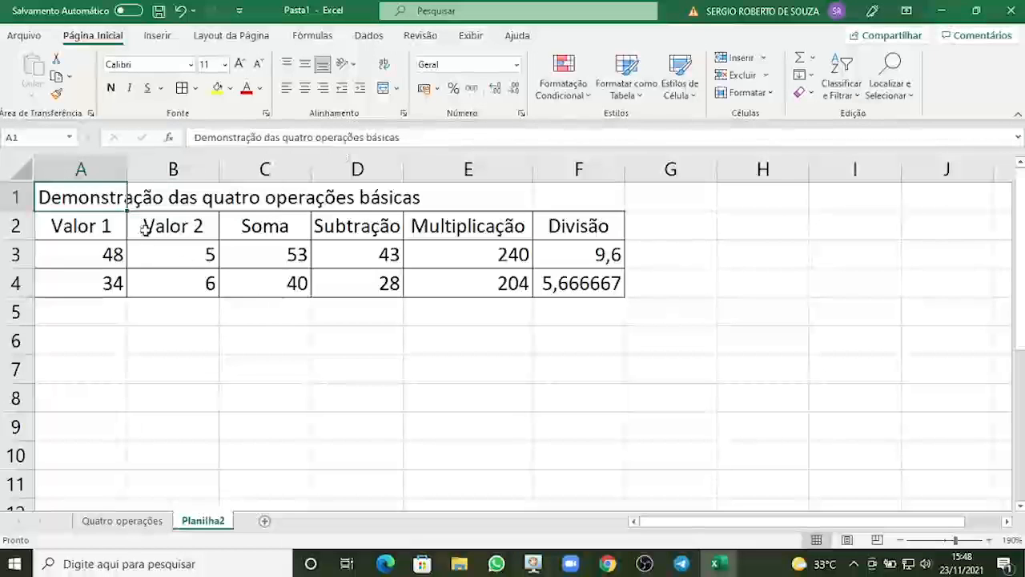
left_click(171, 200)
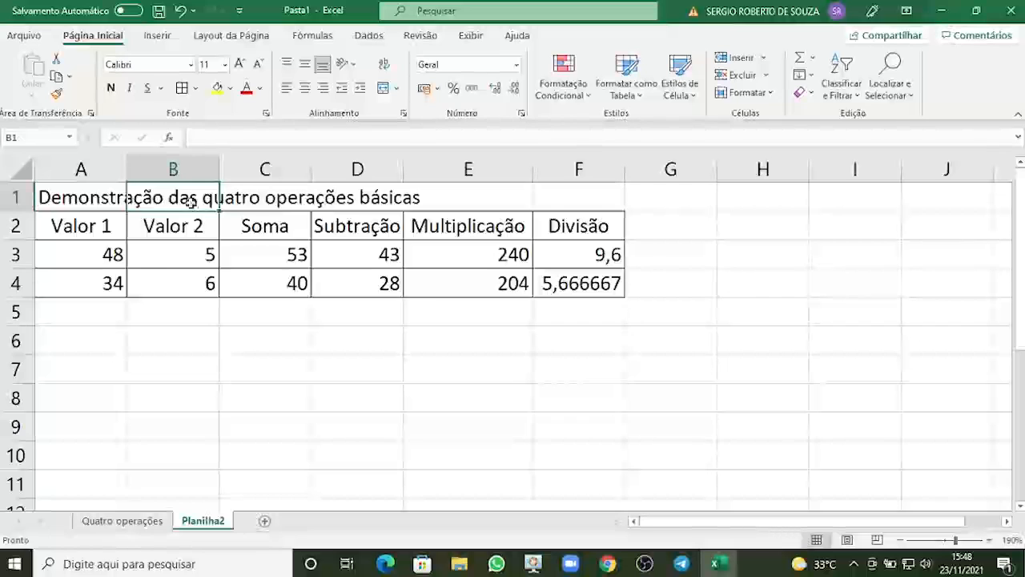
left_click(251, 199)
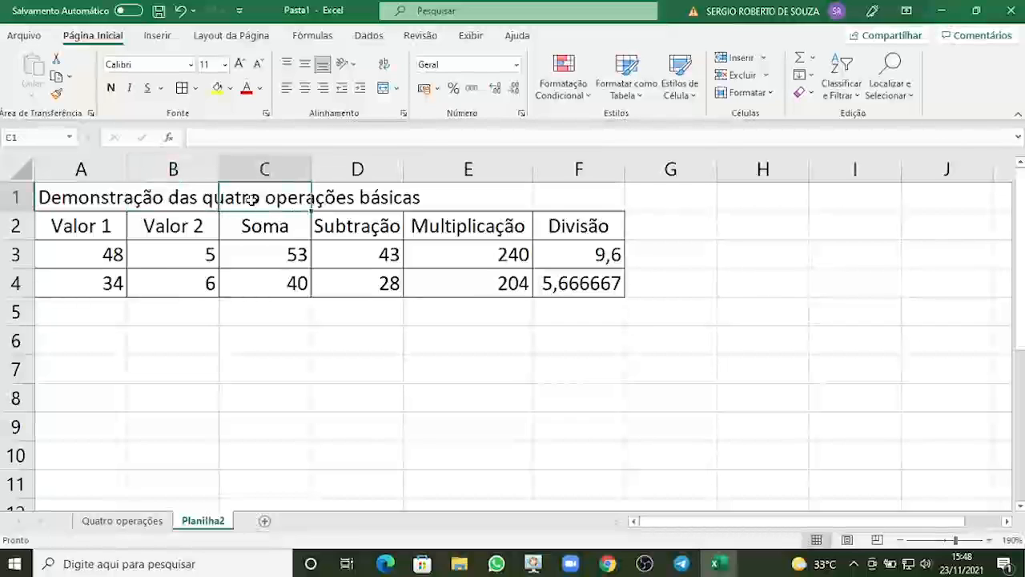
left_click(346, 201)
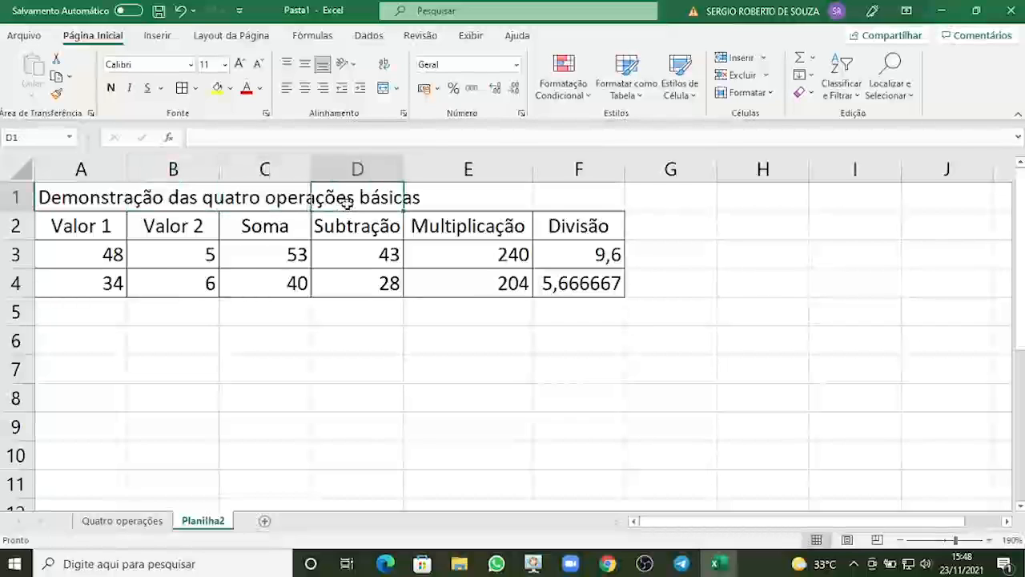
left_click(439, 200)
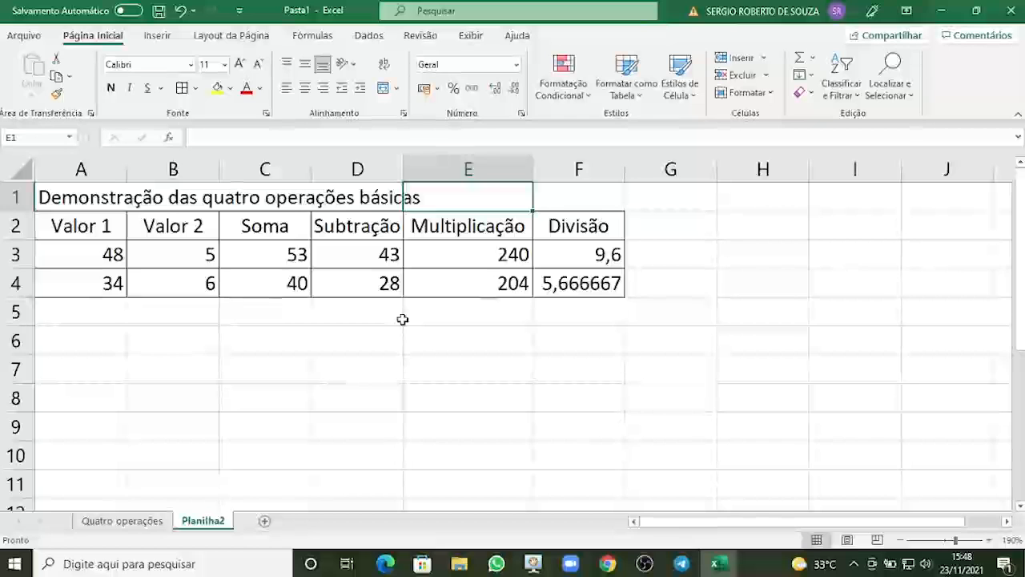
left_click(167, 200)
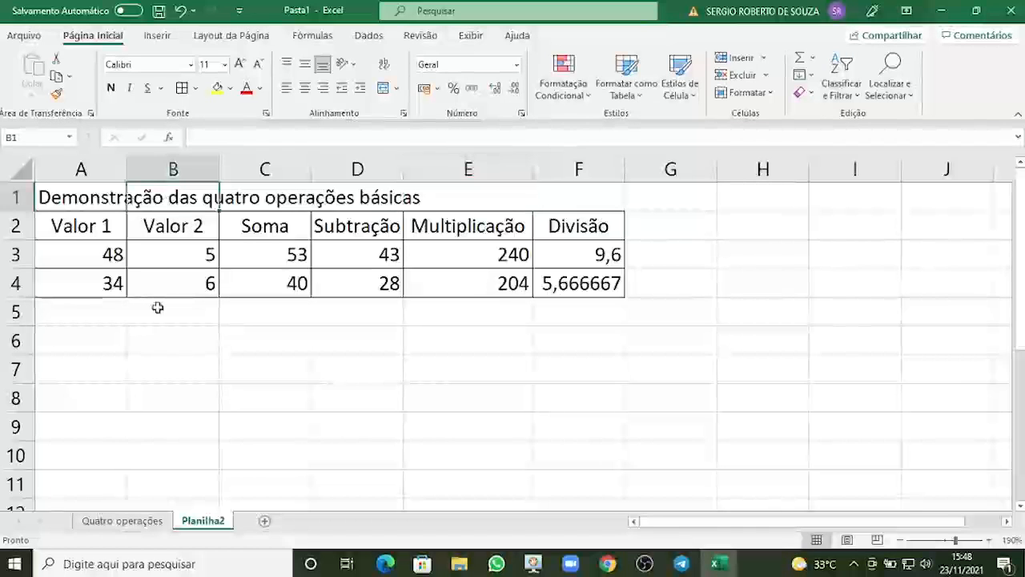
key("BackSpace")
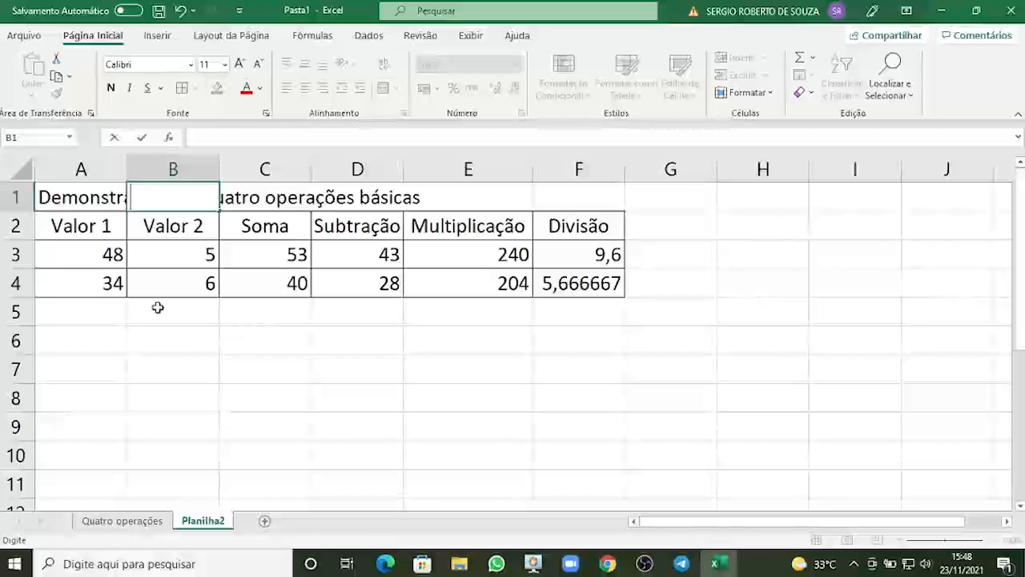
left_click(180, 388)
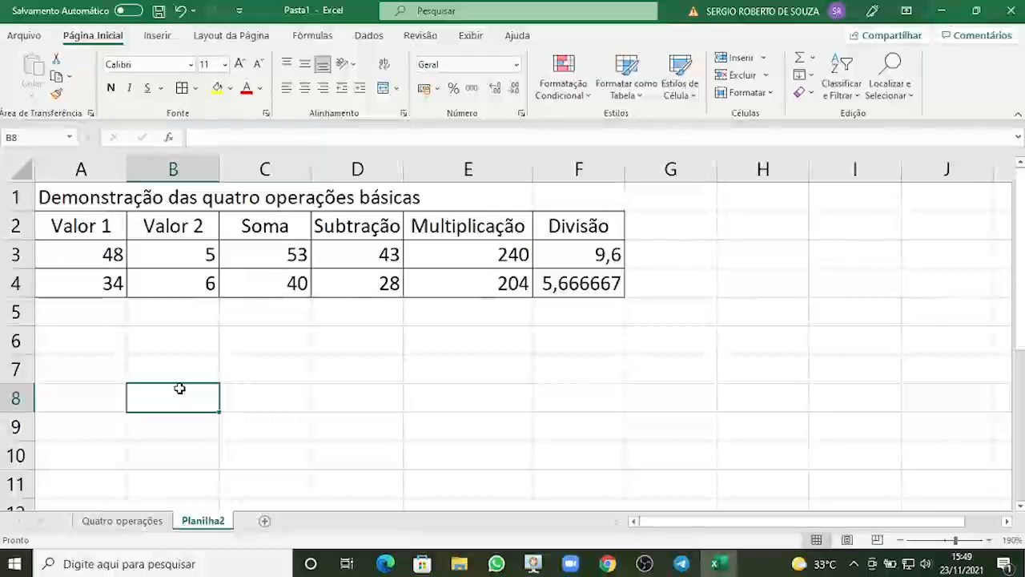
Merge and center the title across cells A1:F1.
left_click(64, 199)
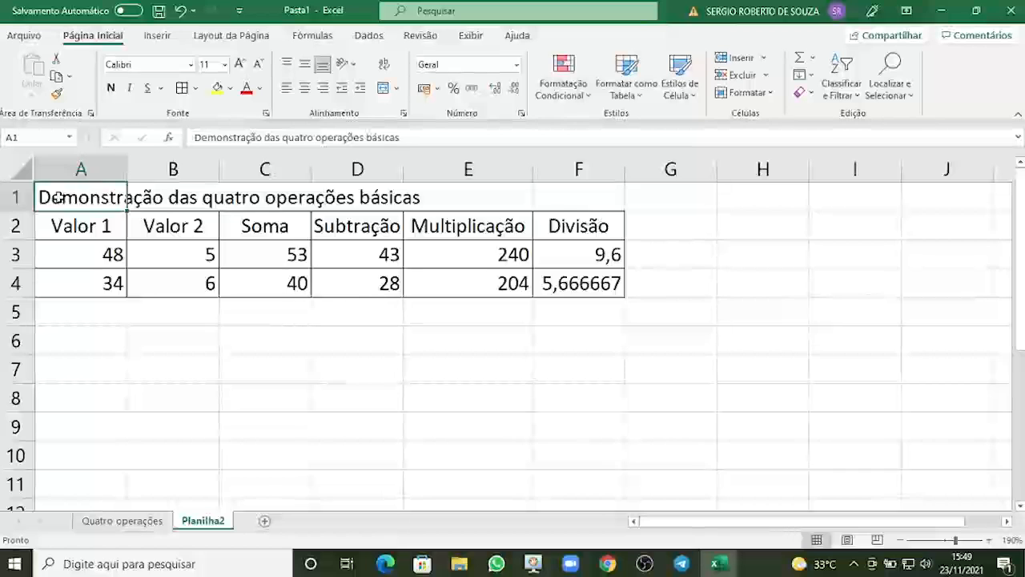
left_click_drag(84, 195, 560, 199)
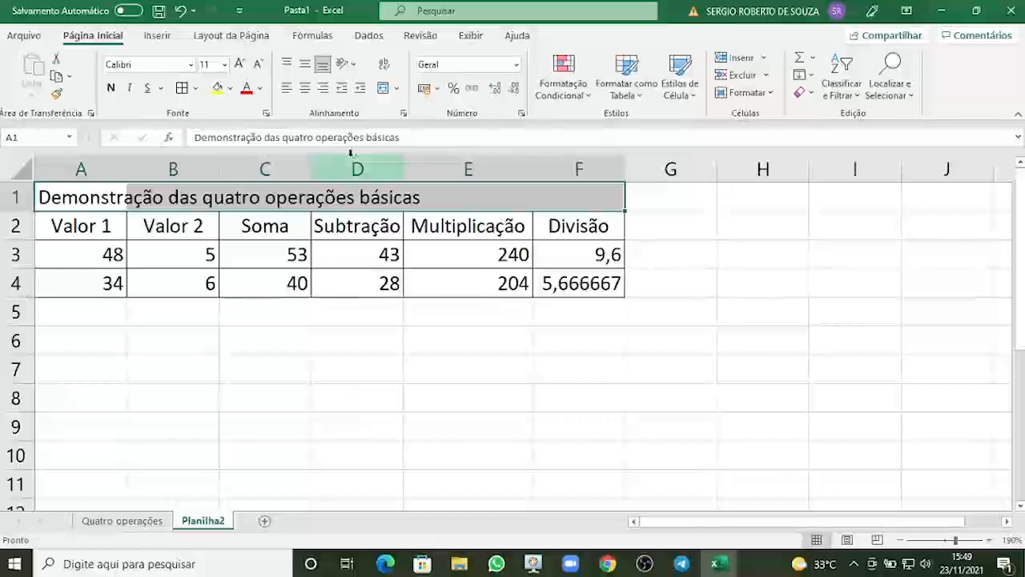
left_click(384, 89)
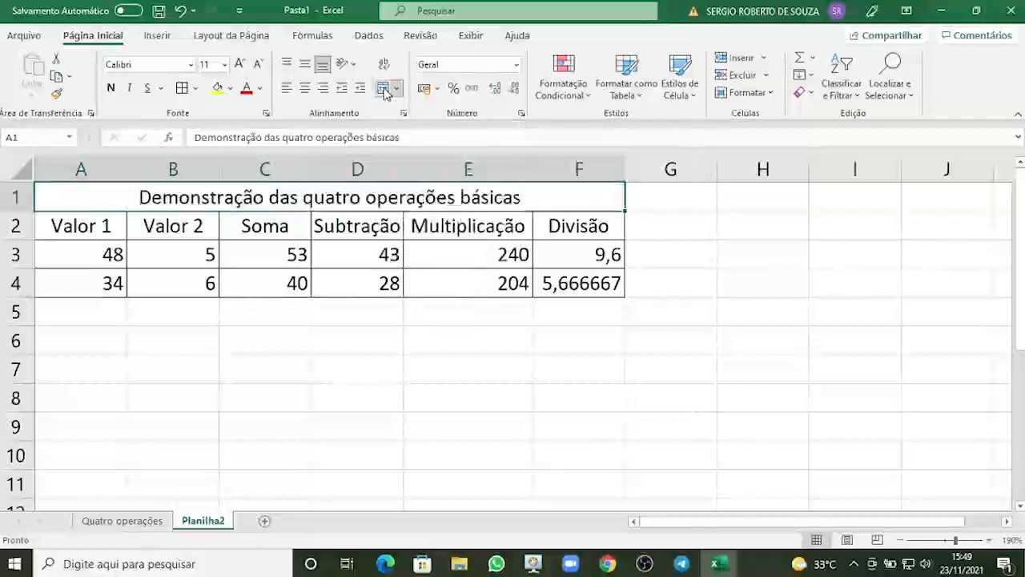
left_click(353, 371)
left_click(340, 197)
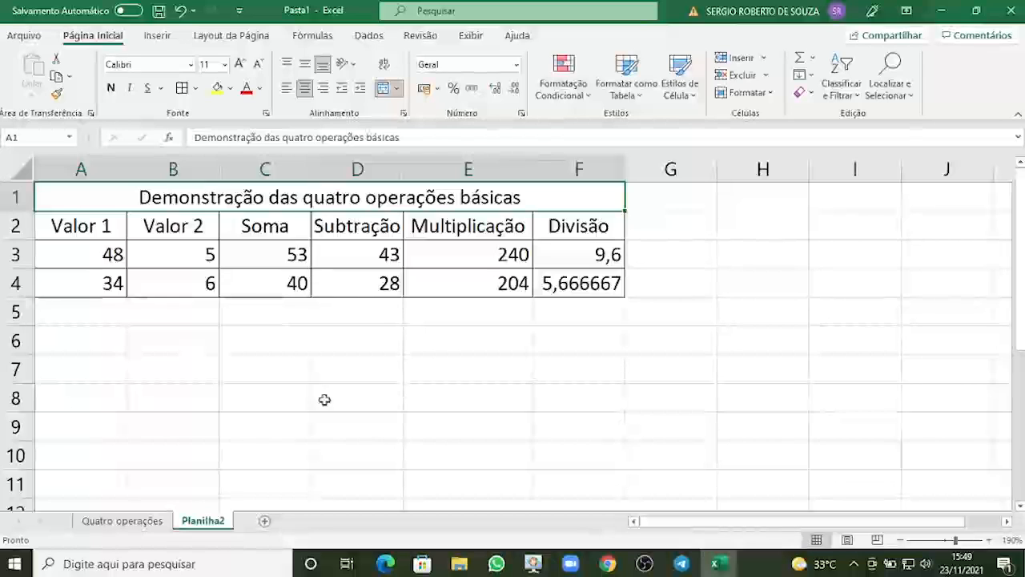
left_click(725, 224)
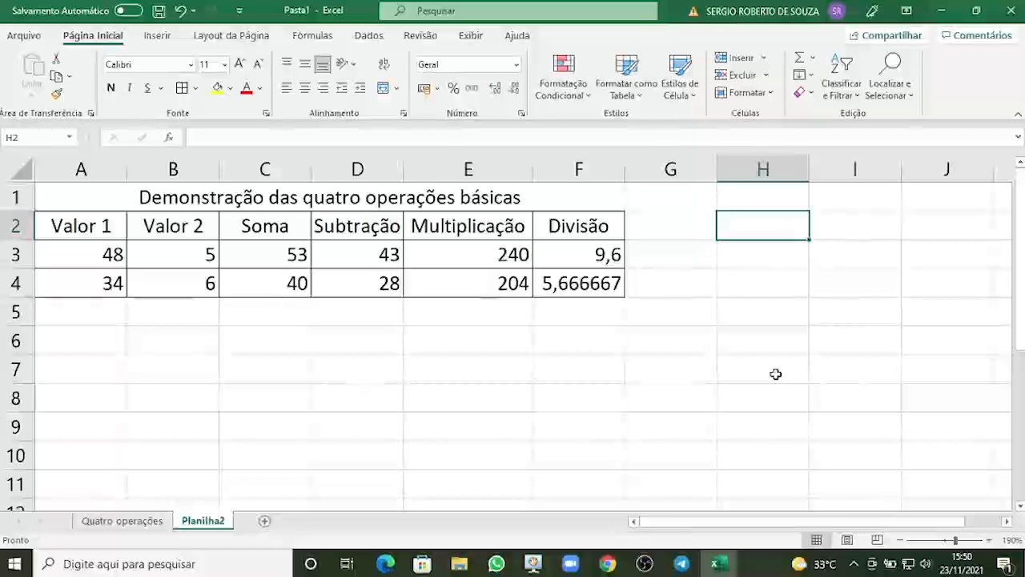
type("=")
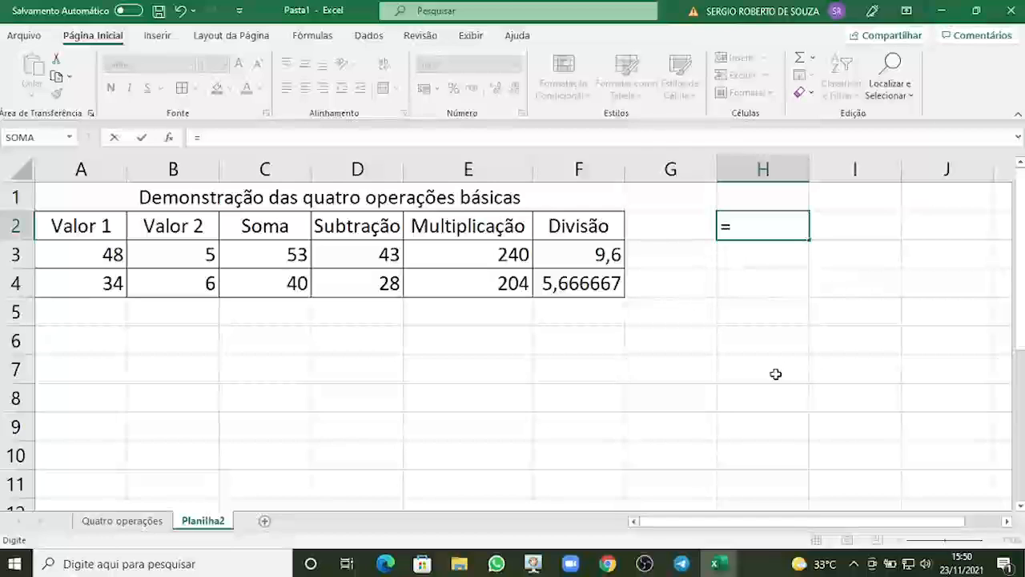
left_click(771, 254)
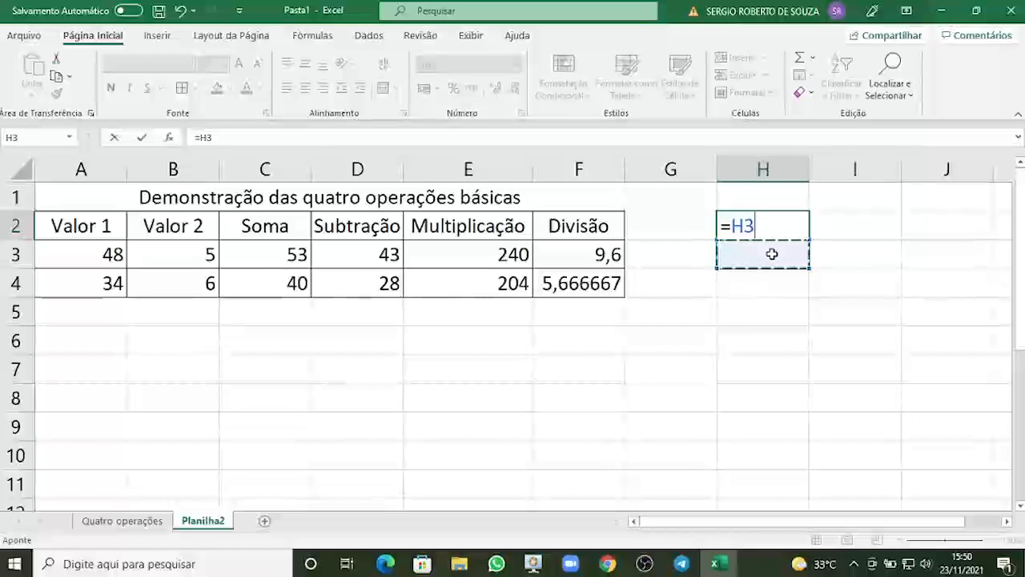
key("Escape")
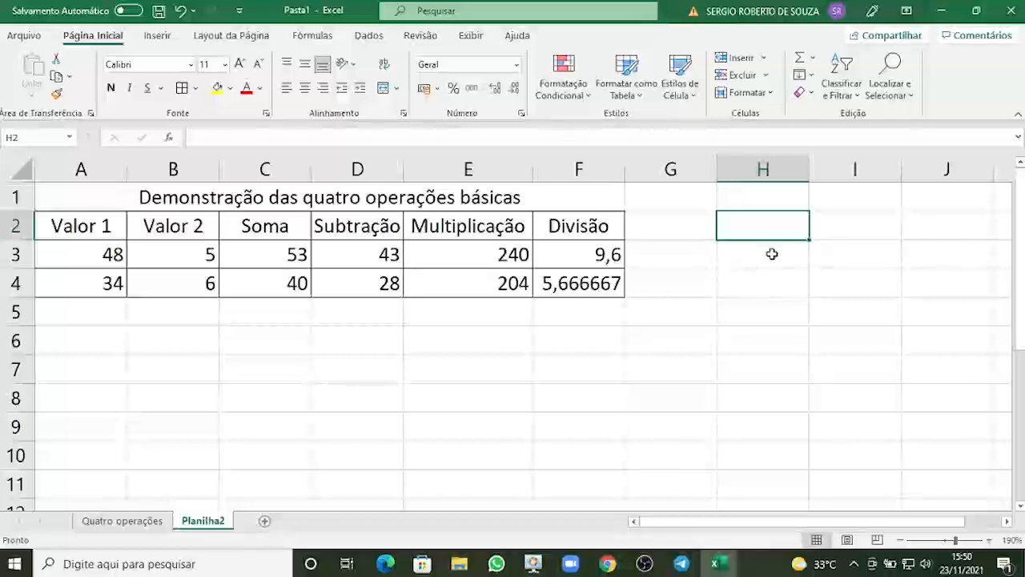
Enter an equals sign in cells H2 and H3.
type("=")
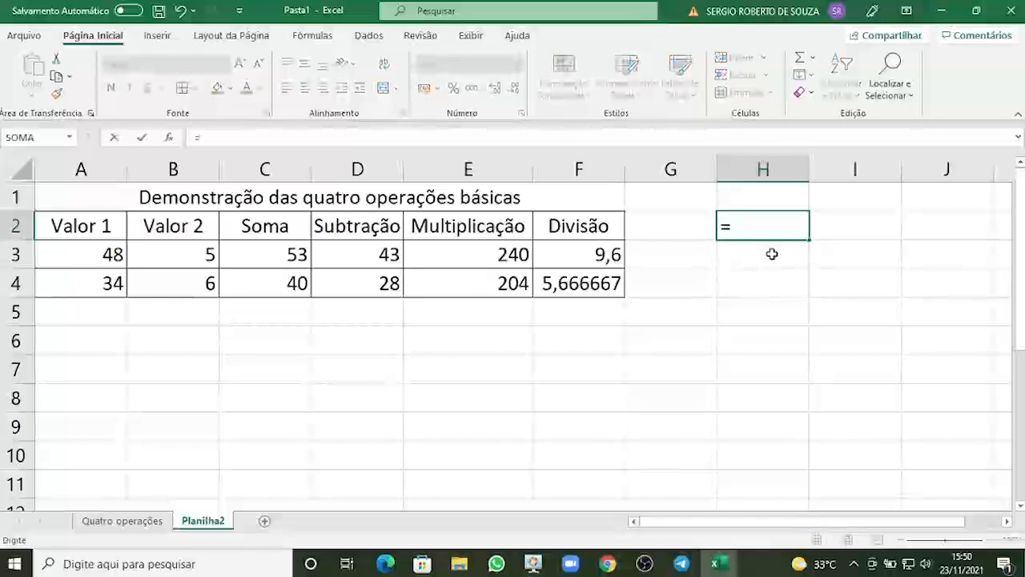
key("Return")
type("=")
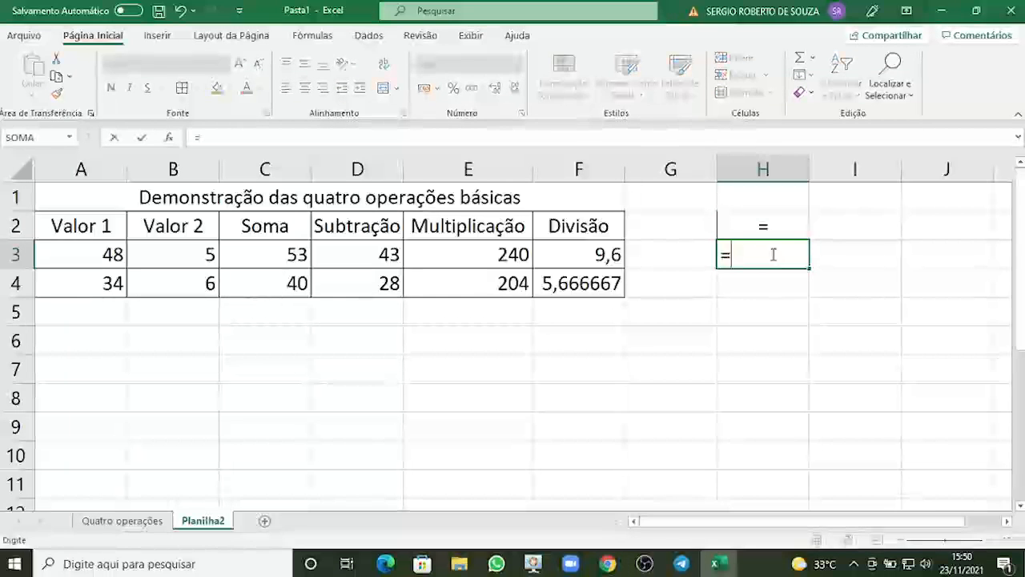
key("Return")
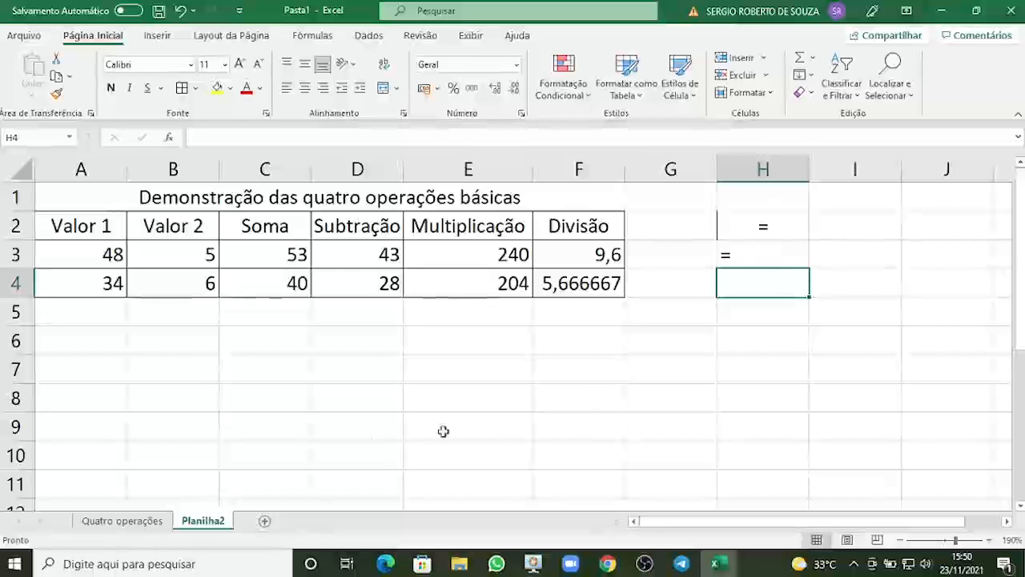
Make the Soma results in C3:C4 bold.
left_click(90, 345)
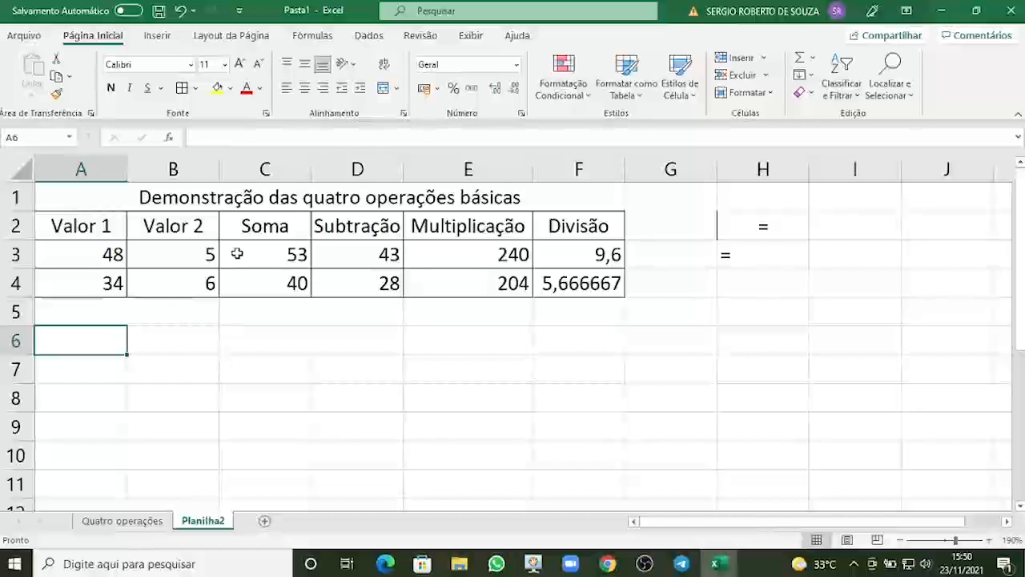
left_click_drag(237, 253, 245, 280)
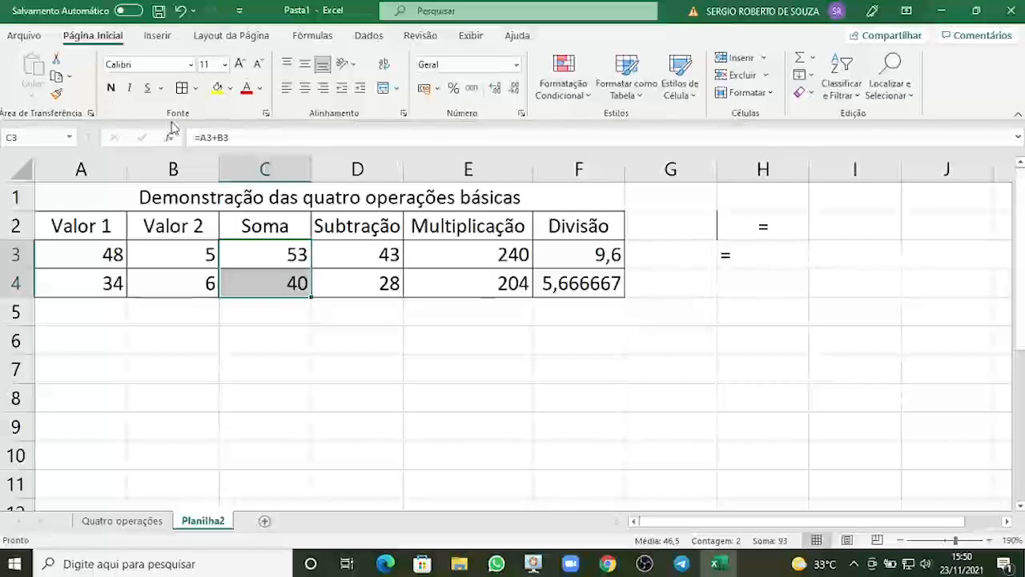
left_click(111, 88)
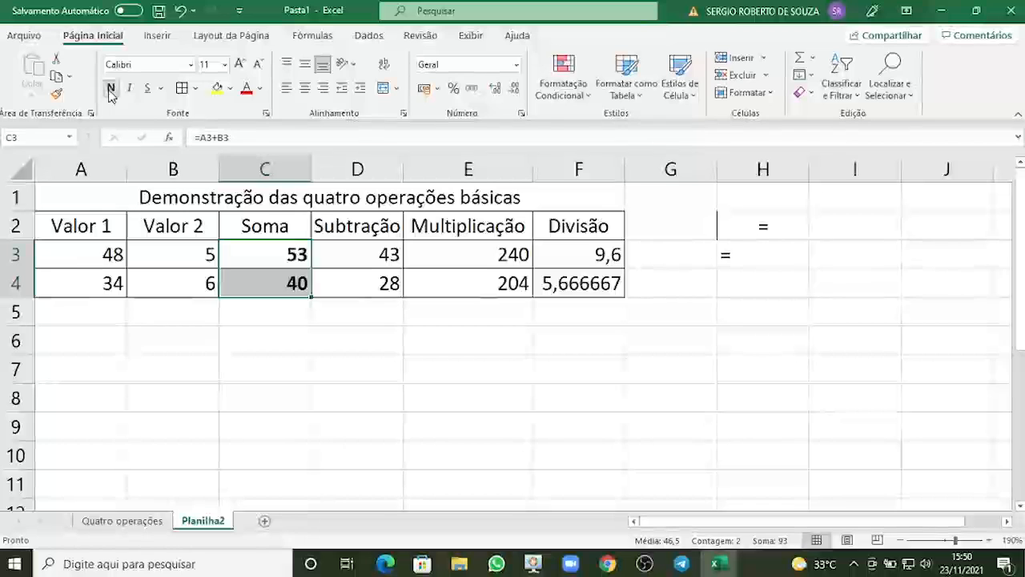
Italicize the Subtração results in D3:D4.
left_click(367, 255)
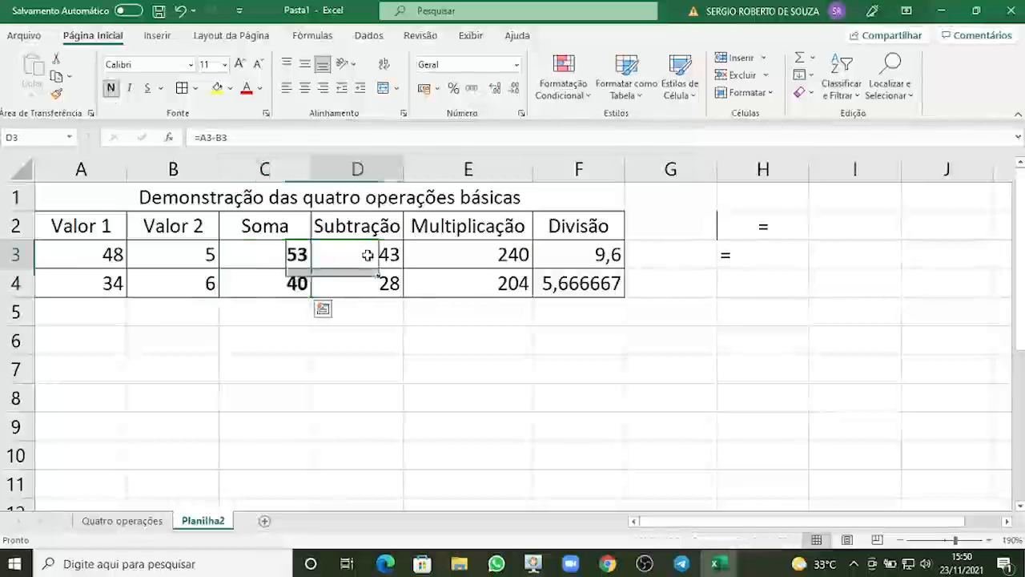
left_click_drag(367, 255, 374, 284)
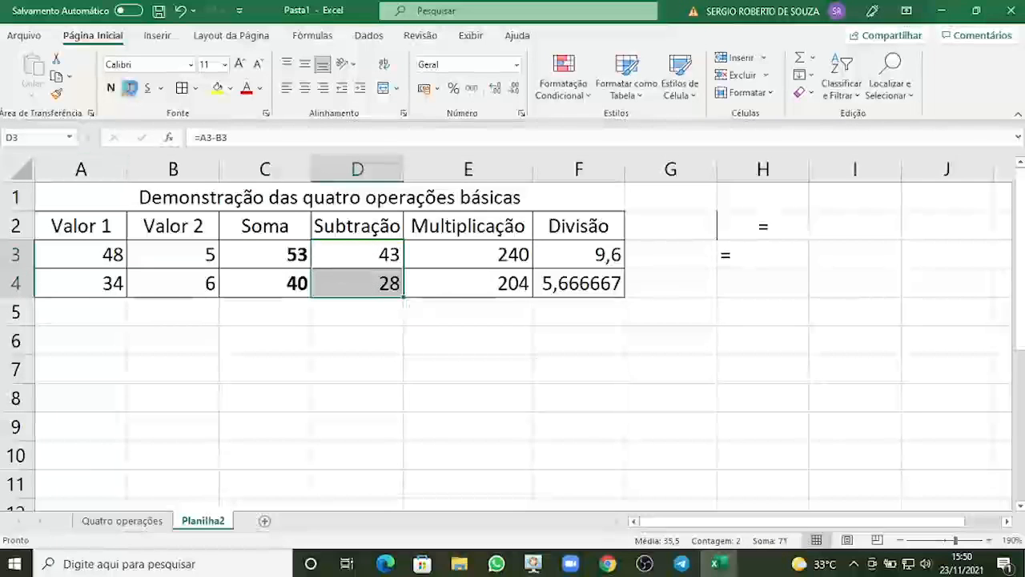
left_click(131, 89)
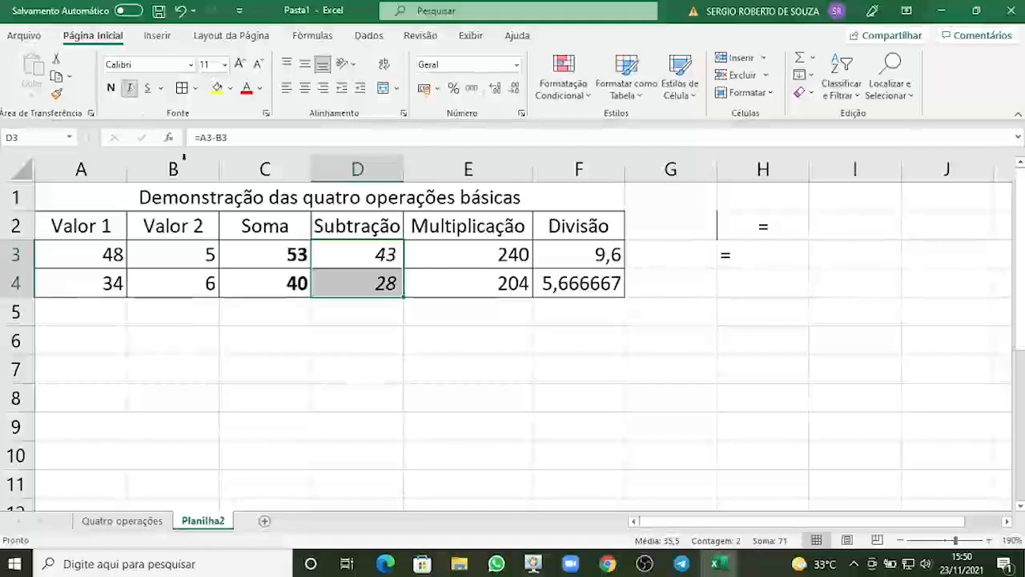
Underline the Multiplicação results in E3:E4.
left_click_drag(468, 255, 472, 280)
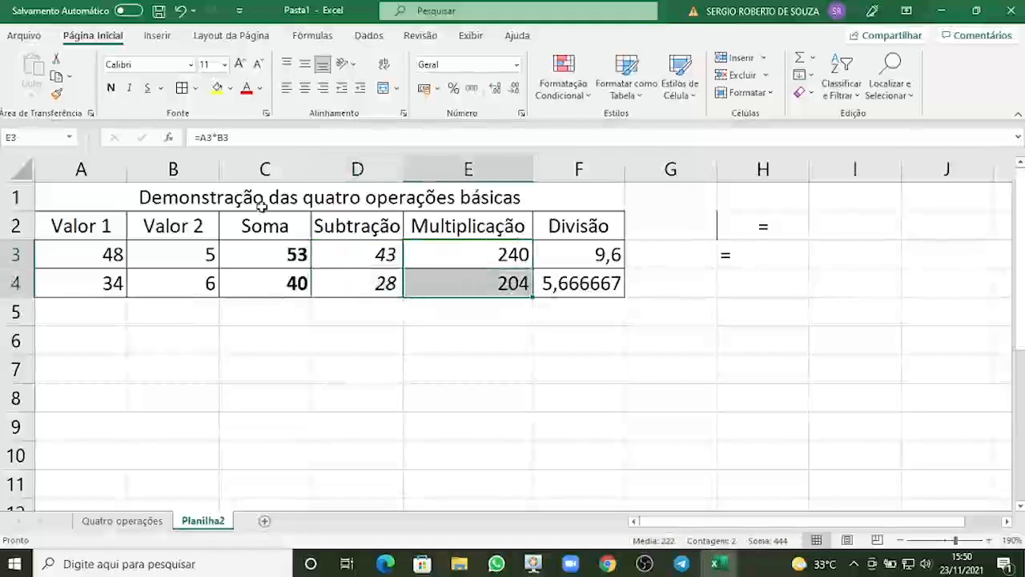
left_click(148, 89)
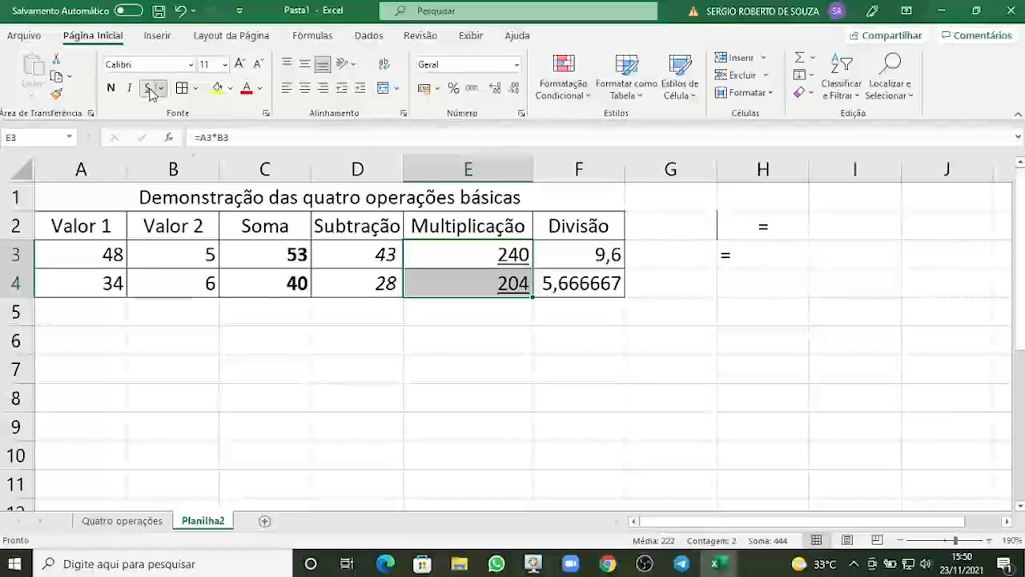
left_click(433, 341)
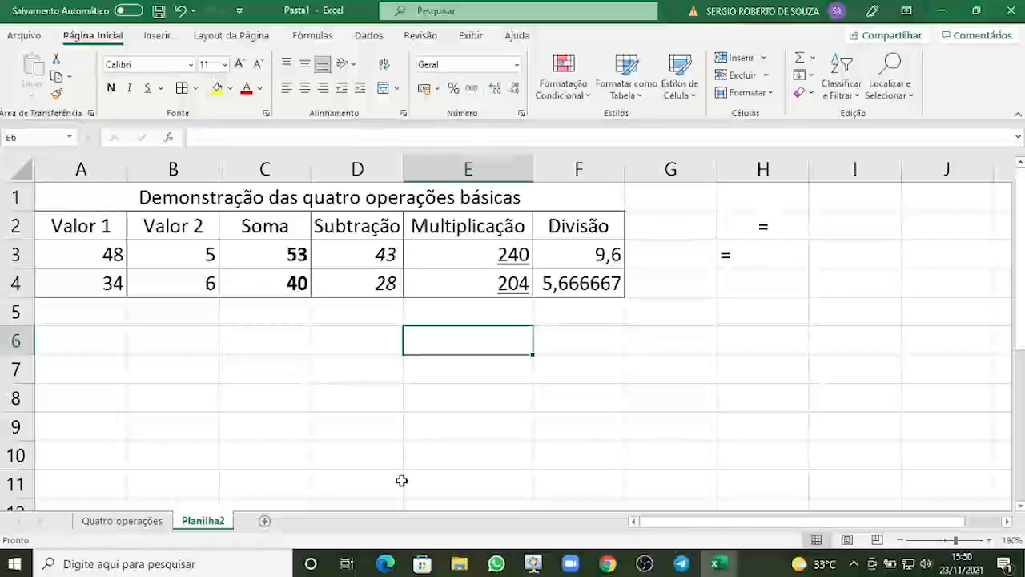
Remove the underline from E3:E4 and the italic from D3:D4.
left_click_drag(470, 257, 474, 275)
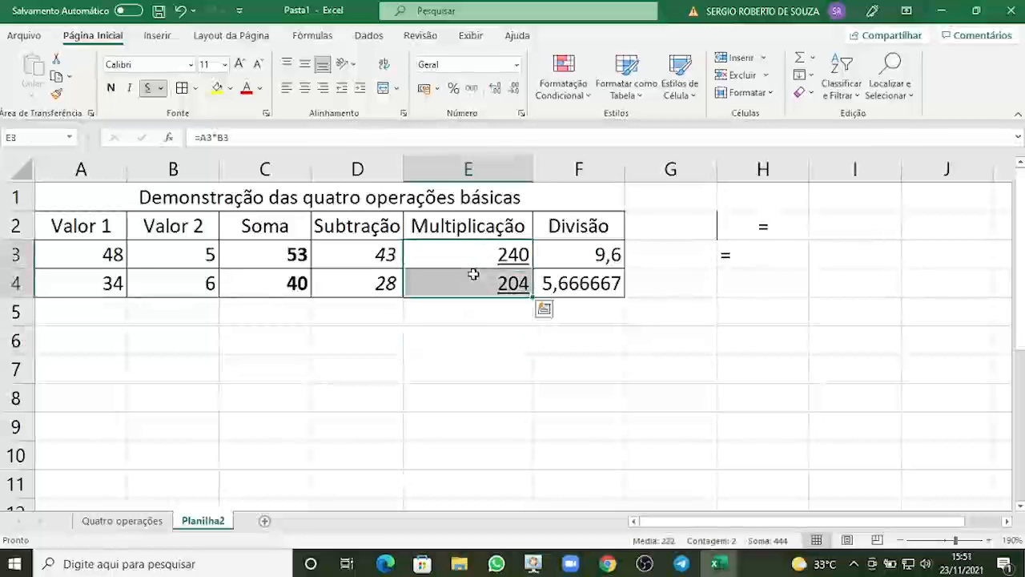
left_click(149, 88)
left_click_drag(332, 255, 339, 283)
left_click(128, 89)
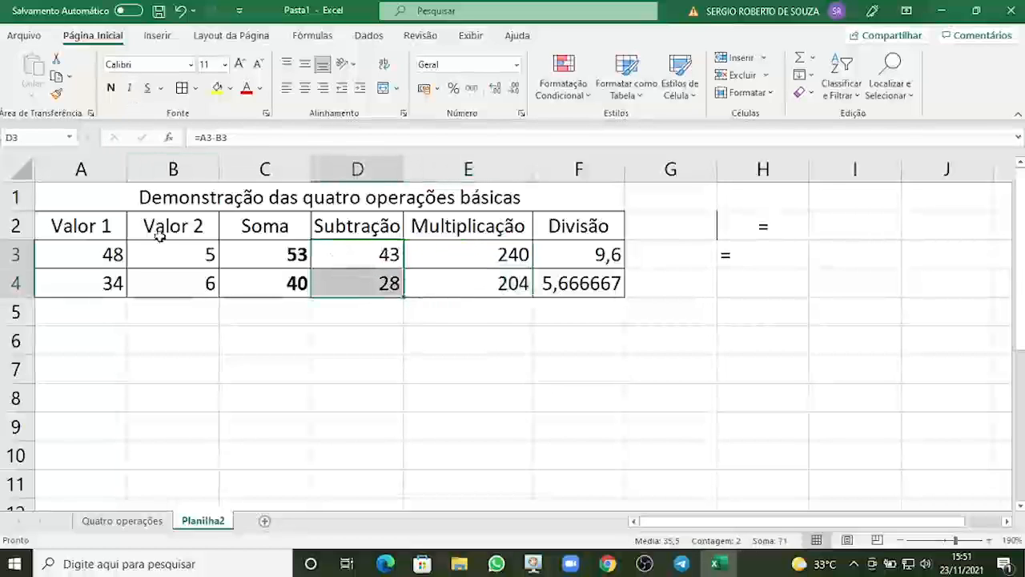
Remove the bold formatting from the Soma results in C3:C4.
left_click_drag(243, 253, 248, 276)
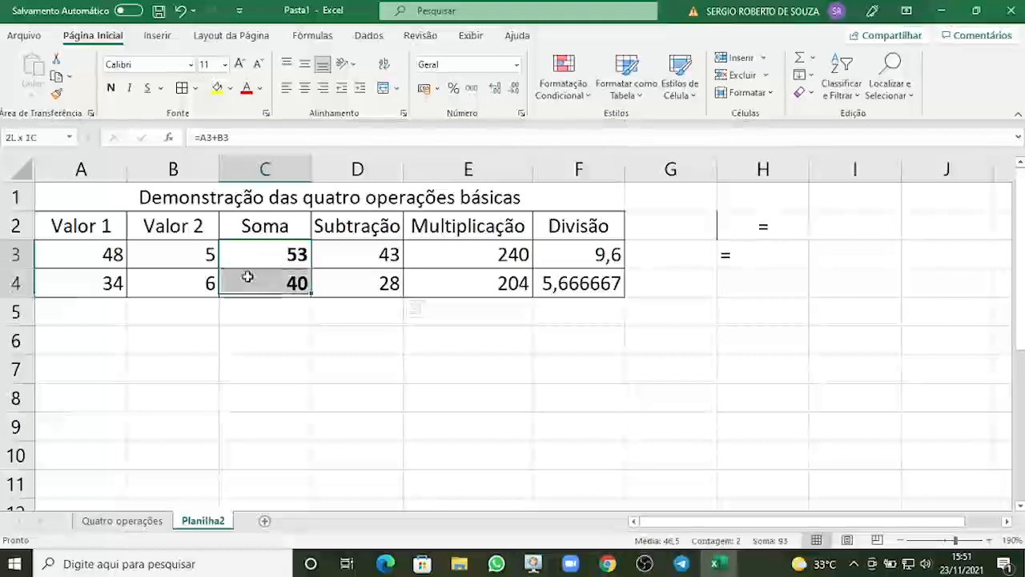
left_click(112, 88)
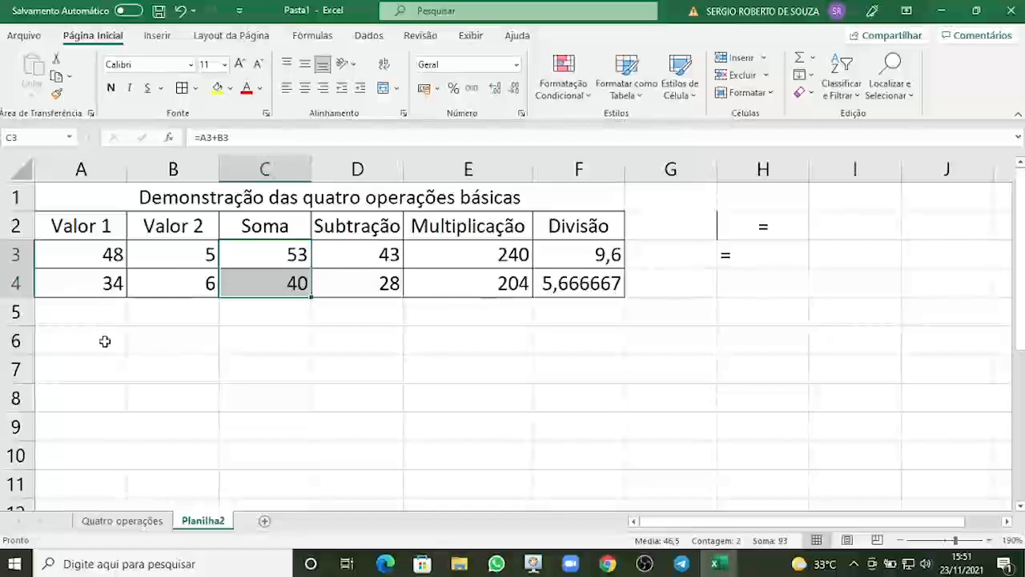
left_click(105, 341)
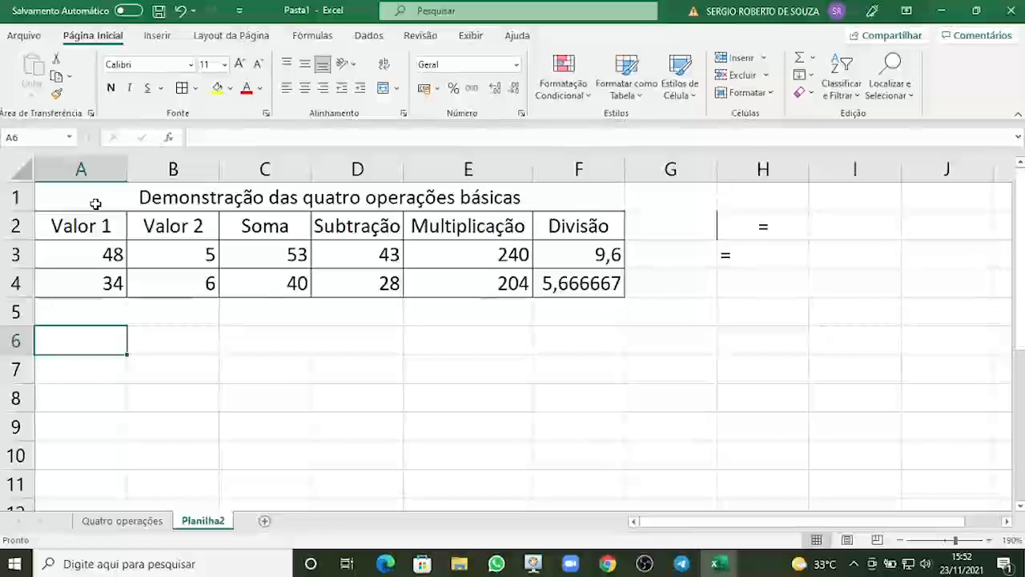
Rename the current sheet to dicas da aula 2.
double_click(208, 521)
type("di")
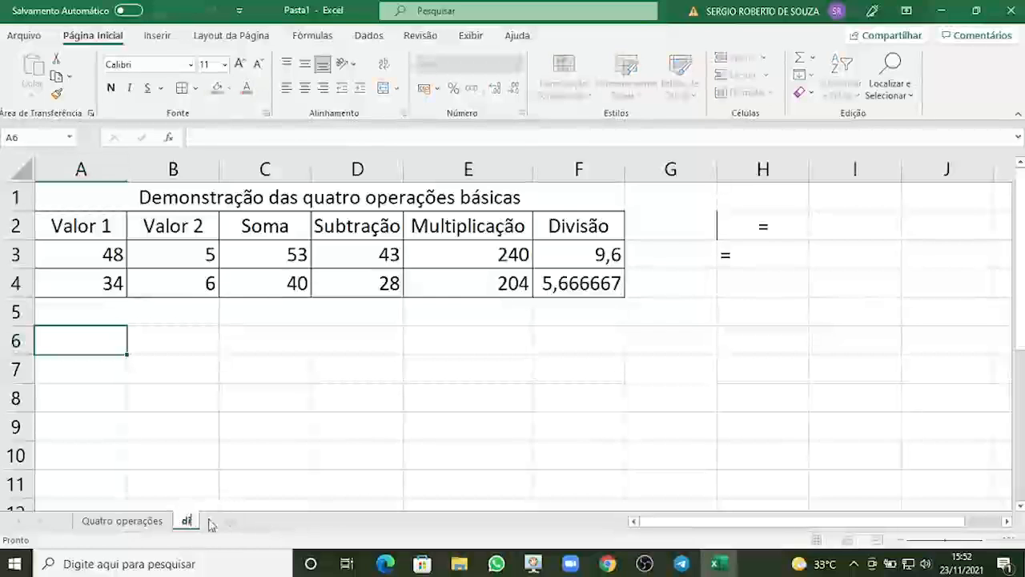
type("cas da aula 2")
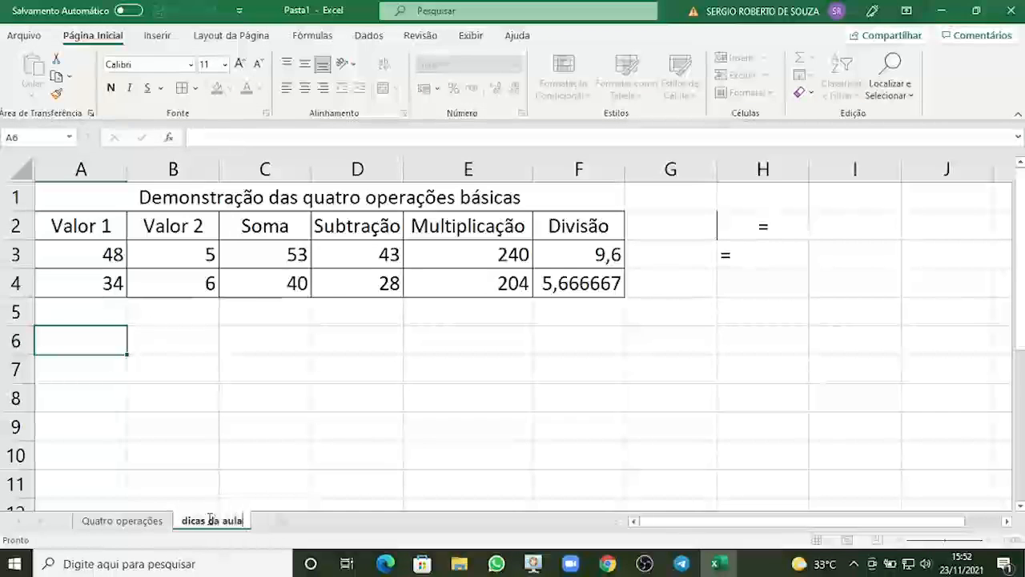
key("Return")
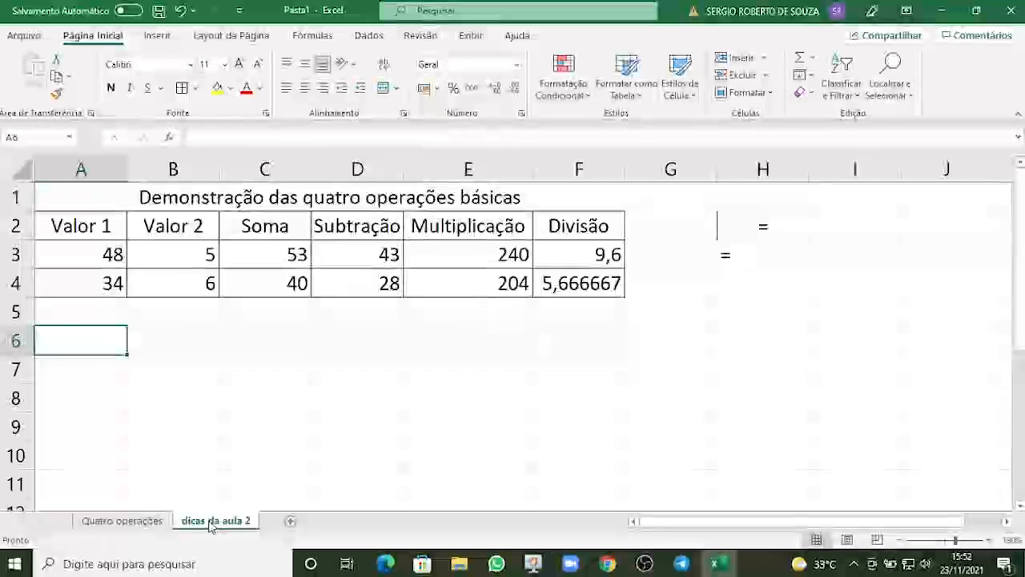
Add a new sheet and rename it tabuadas.
left_click(291, 522)
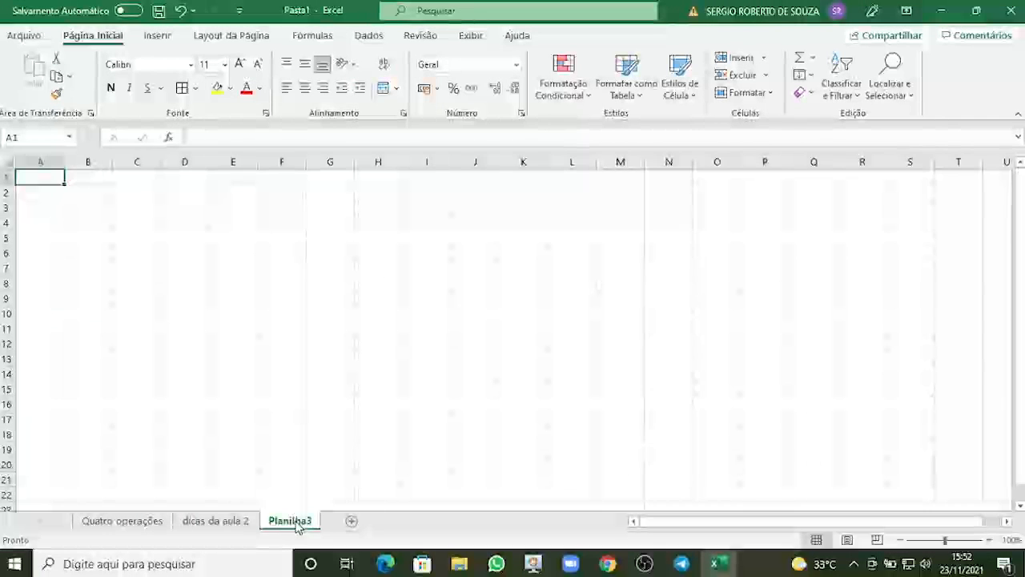
double_click(291, 522)
type("t")
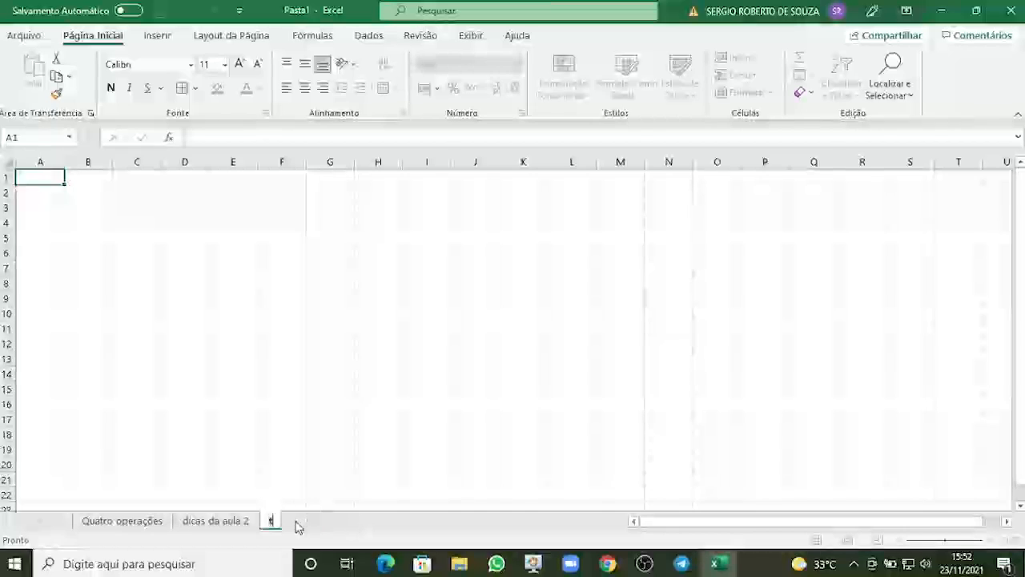
type("abuadas")
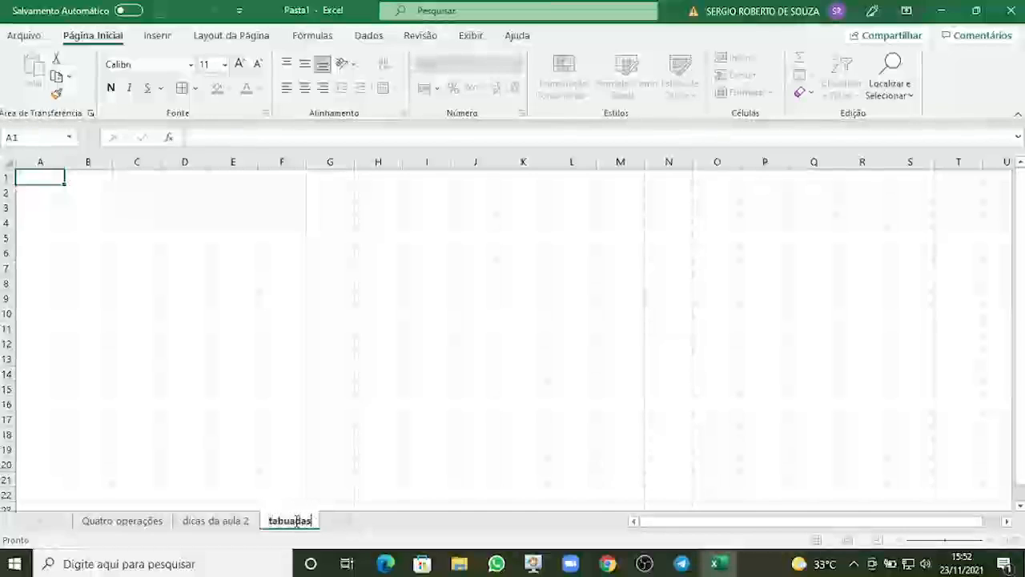
key("Return")
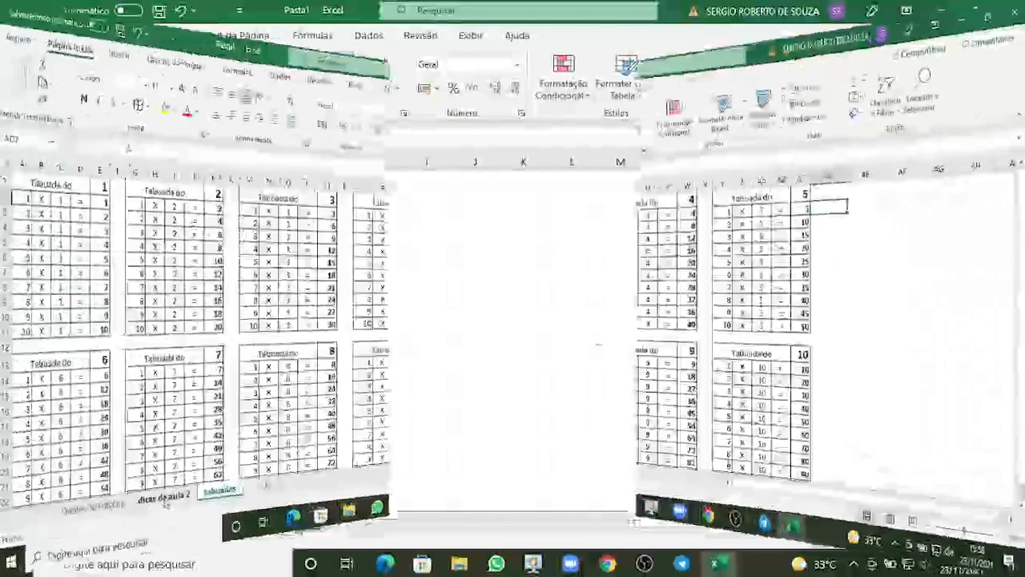
Switch between the sheets and inspect the formula in a multiplication table cell on tabuadas.
left_click(216, 522)
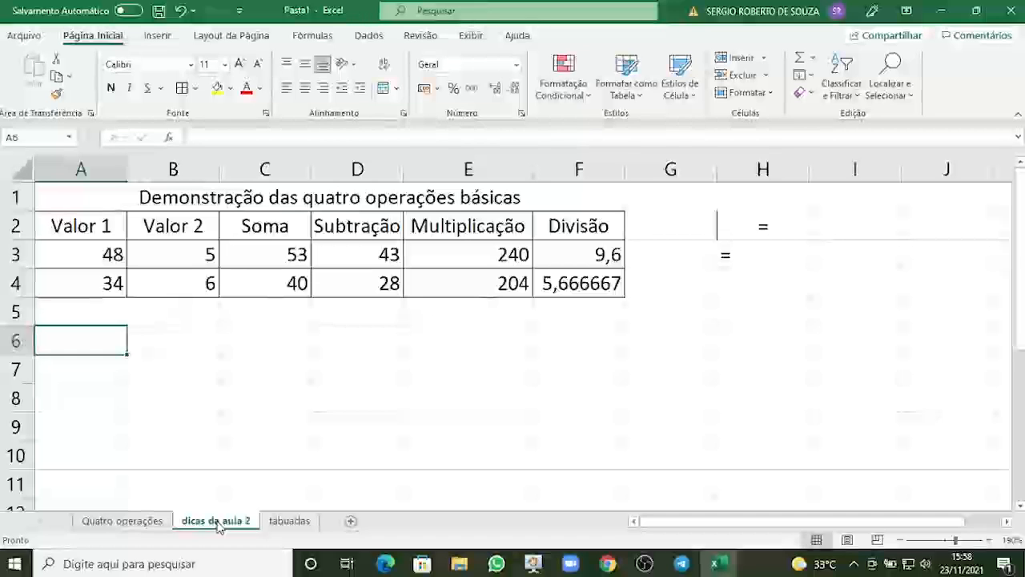
left_click(289, 522)
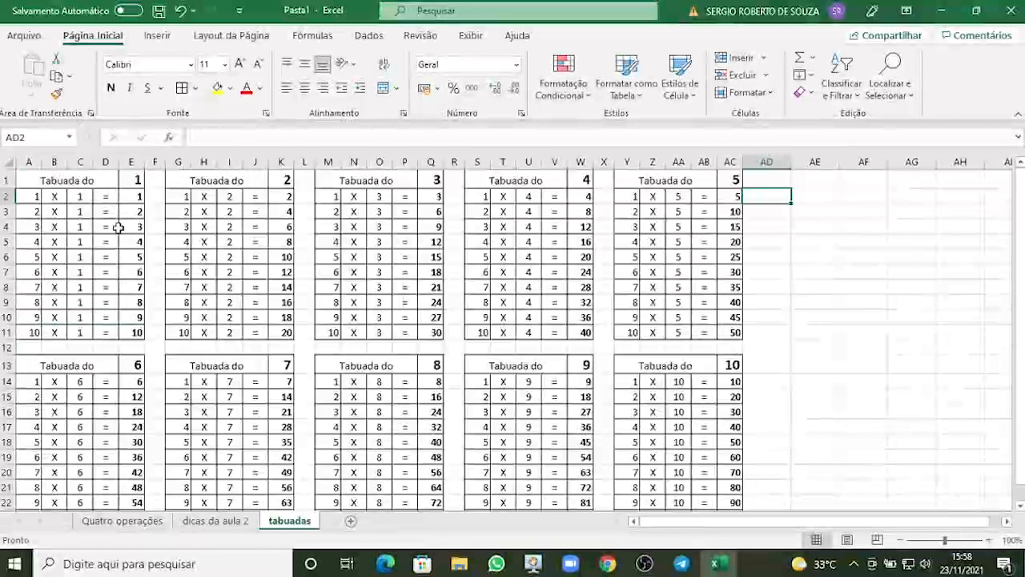
left_click(230, 217)
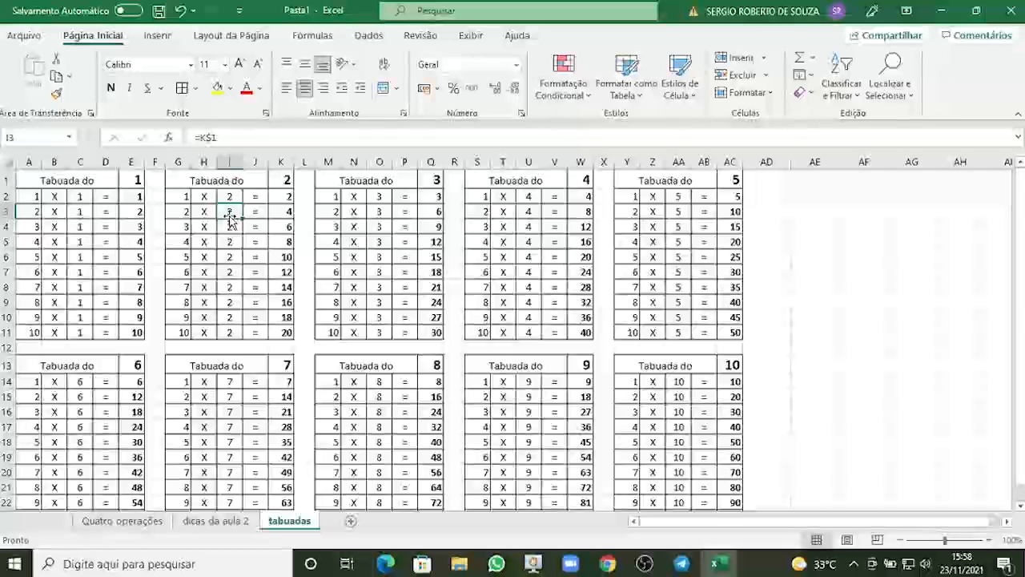
scroll(230, 218, "up", 6, "ctrl")
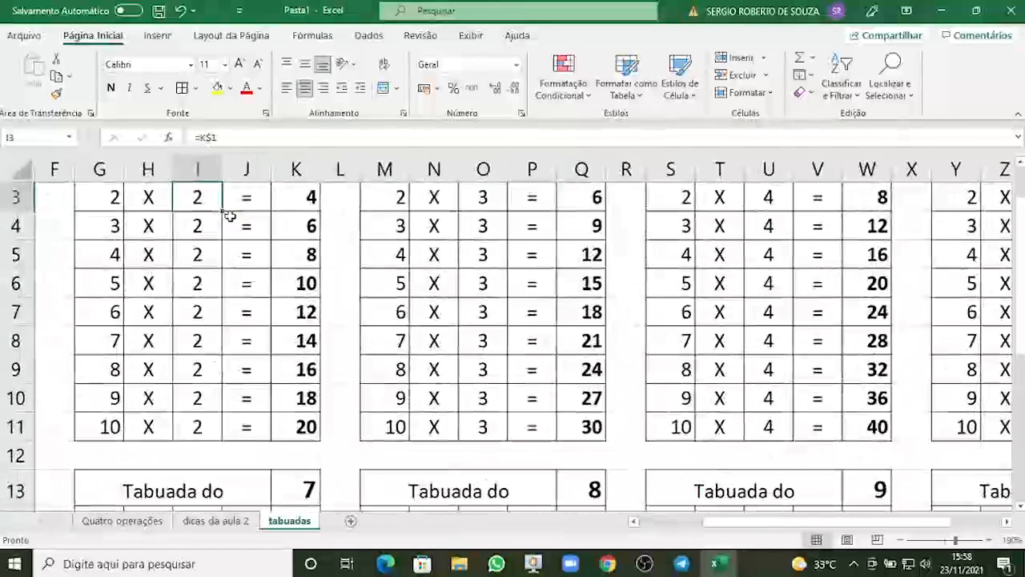
Open the formula in I4 of the tabuadas multiplication table for editing, then leave it unchanged.
left_click(208, 232)
double_click(208, 232)
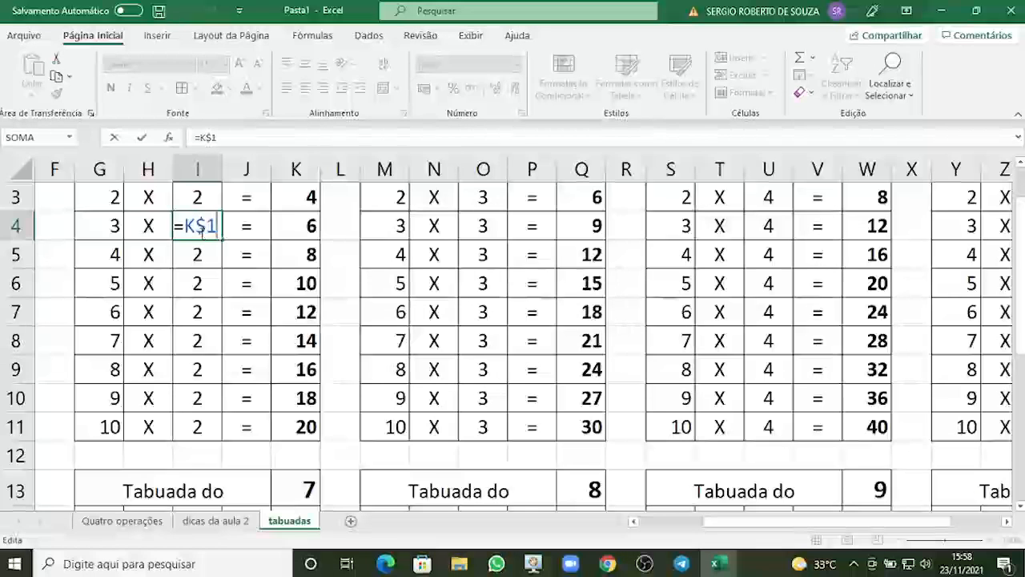
key("Escape")
On the dicas da aula 2 sheet, enter "$" in A6 and "$ antes da letra" in A7.
left_click(211, 522)
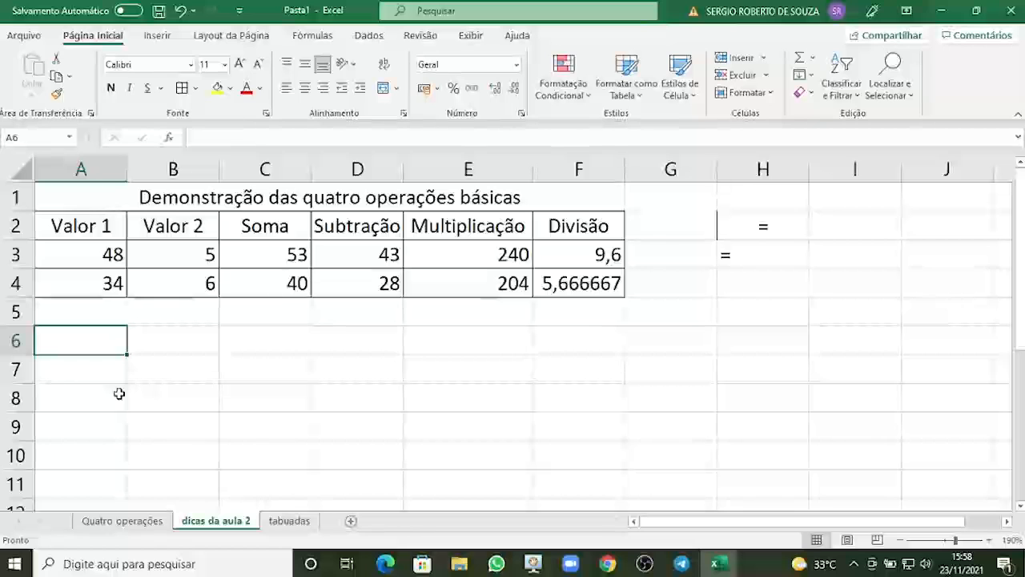
type("$")
key("Return")
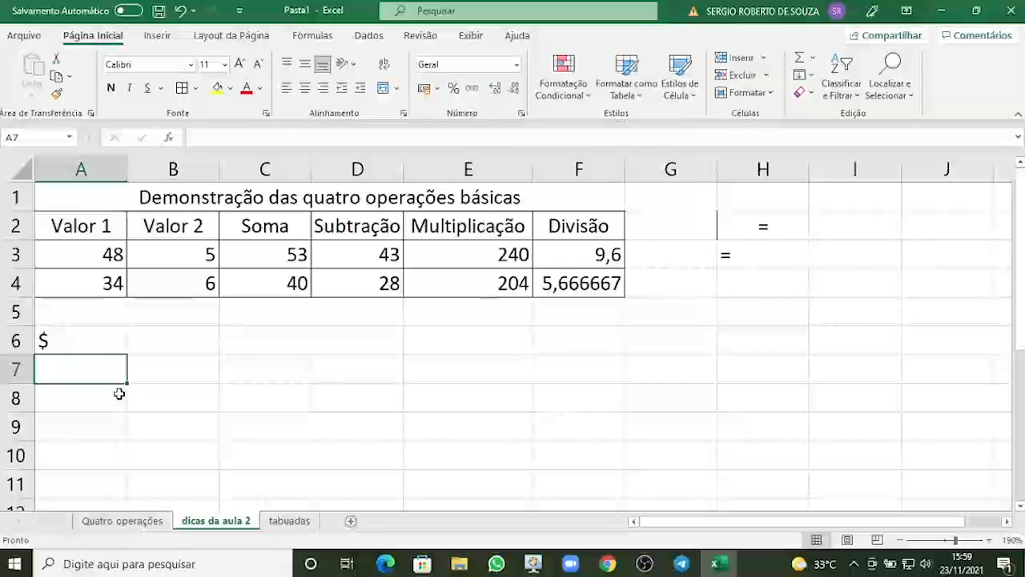
type("$ ante")
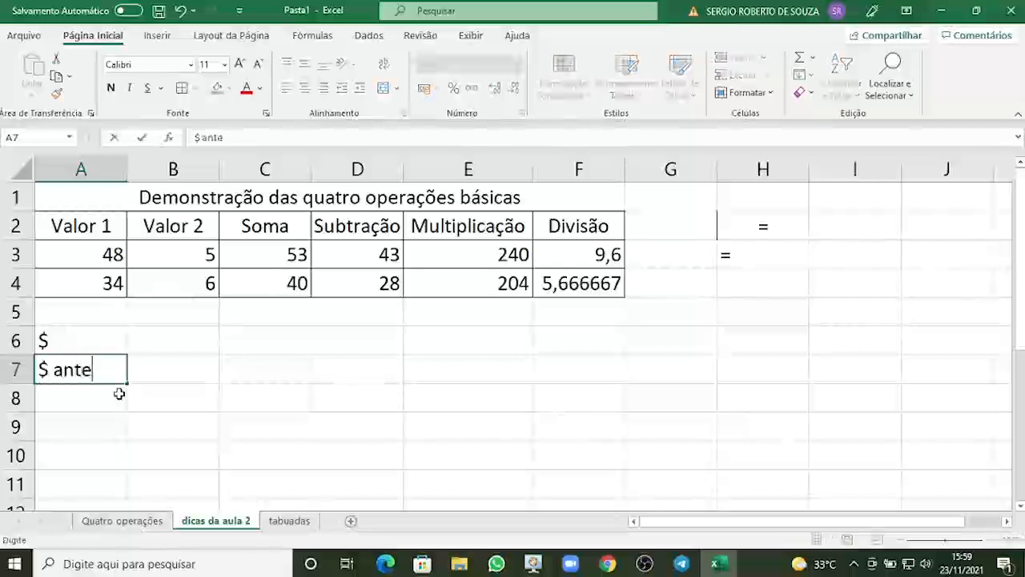
type("s da letra")
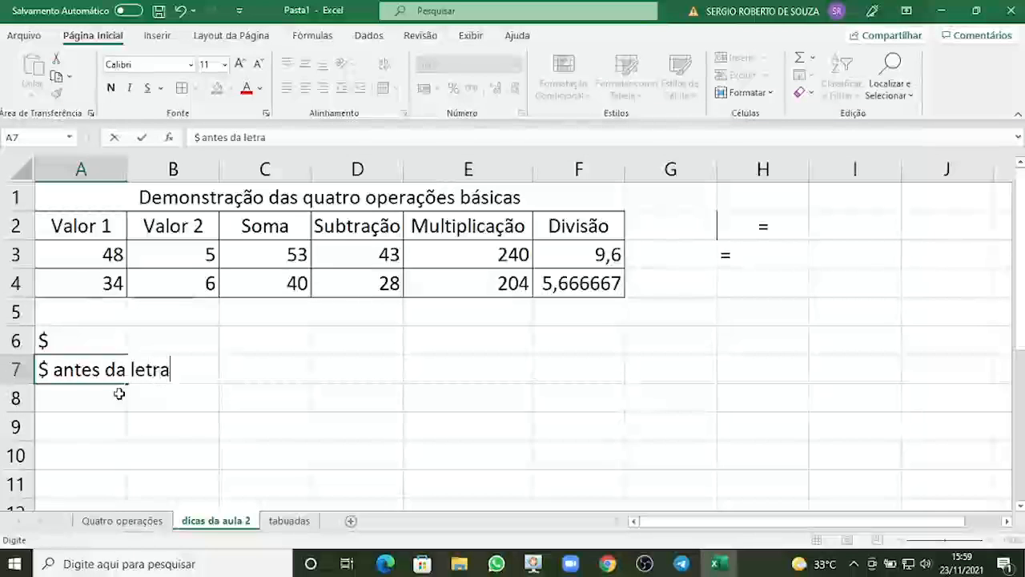
key("Return")
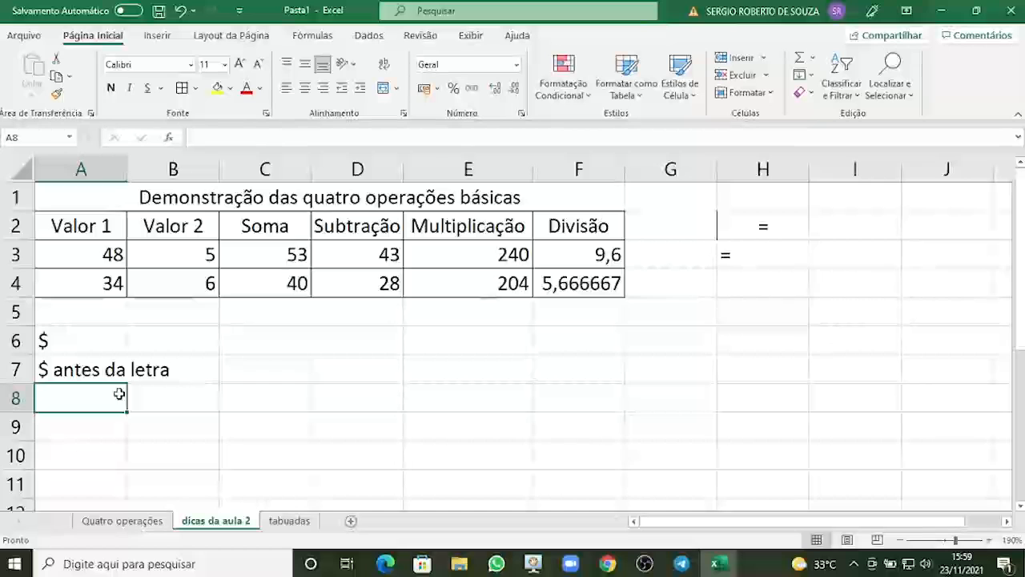
Enter "$ antes do número" in A8 and "$ antes da letra e do número" in A9.
type("$")
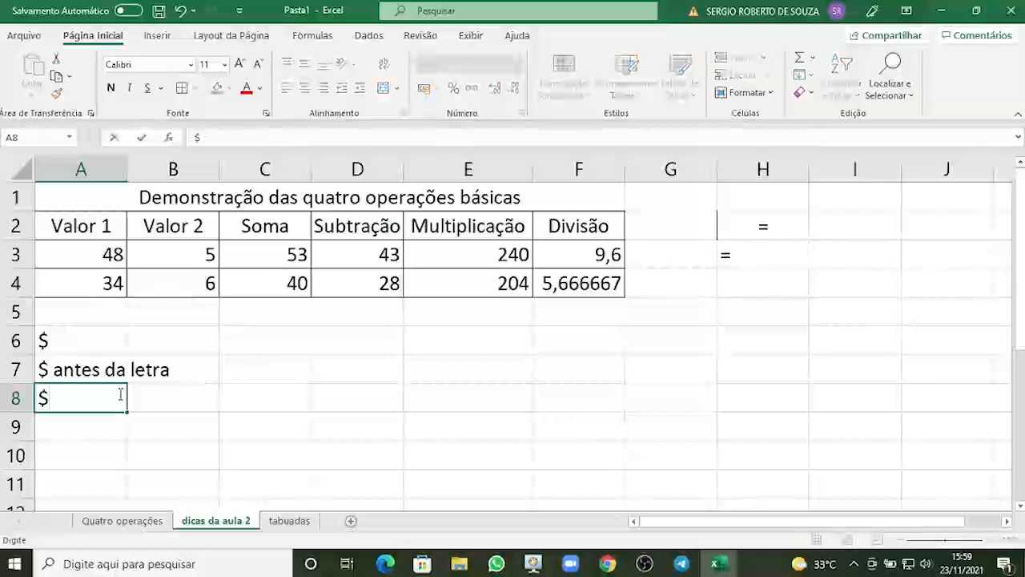
type(" antes d")
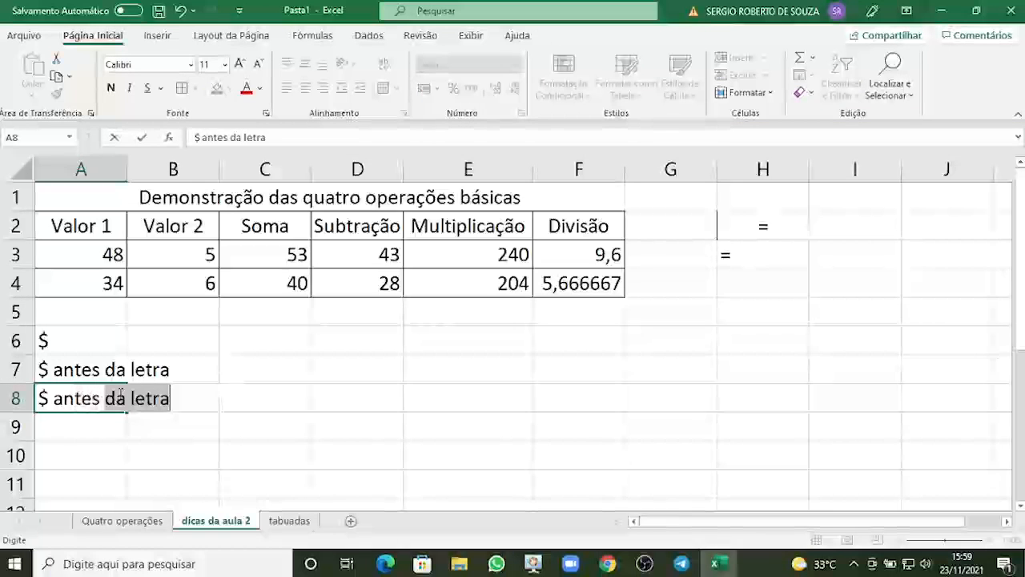
type("o nú")
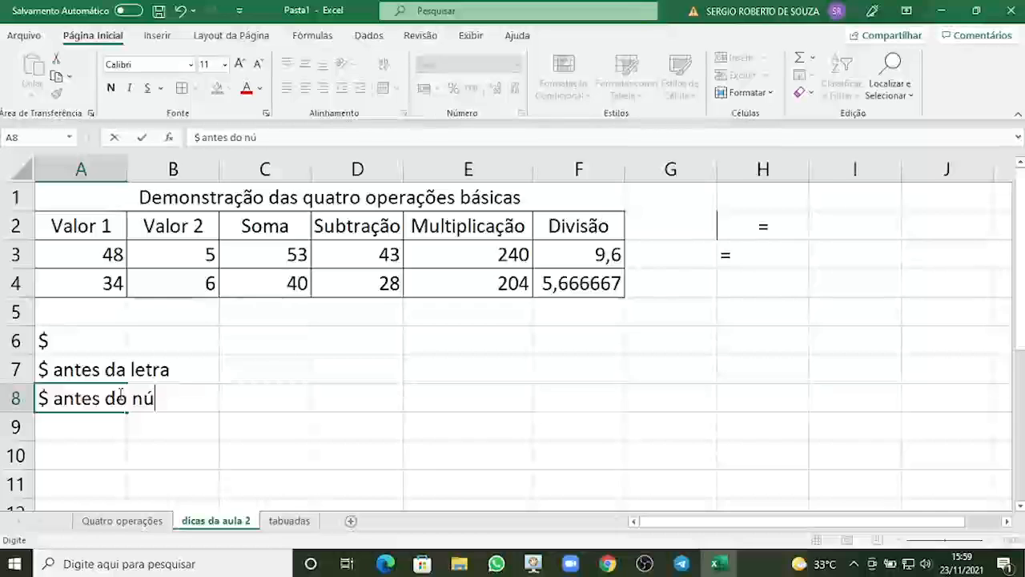
type("mero")
key("Return")
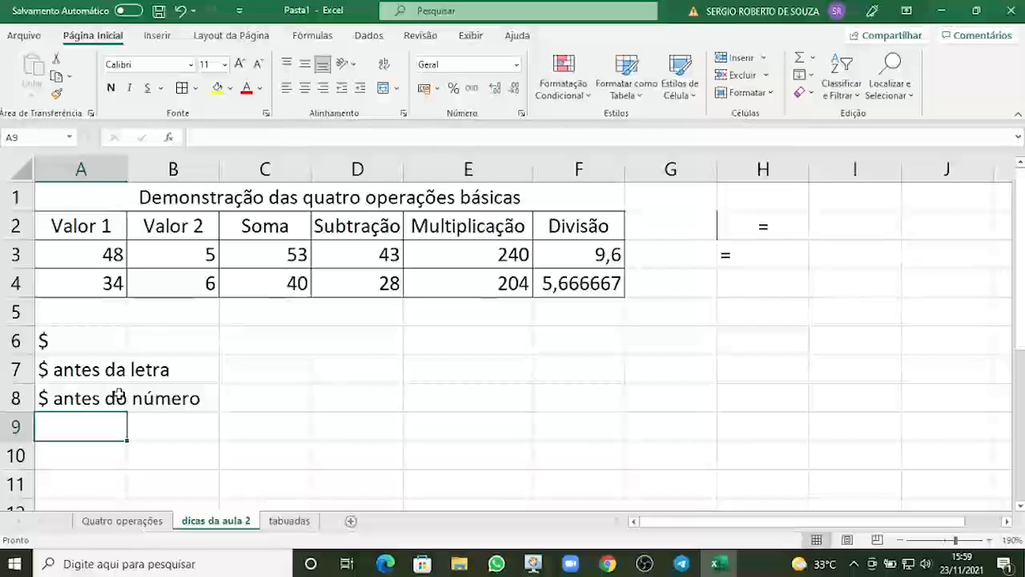
type("$ ")
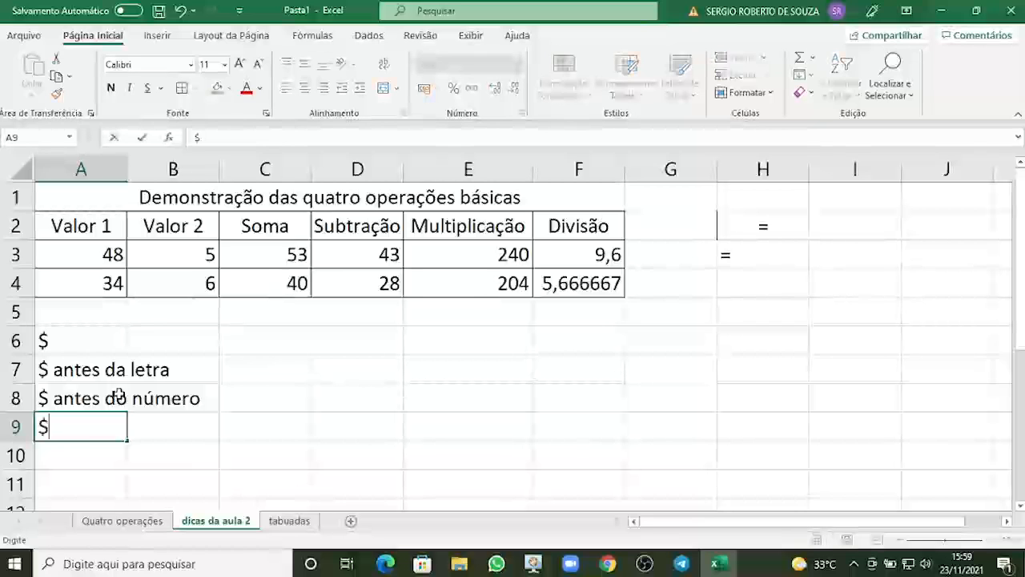
type("antes")
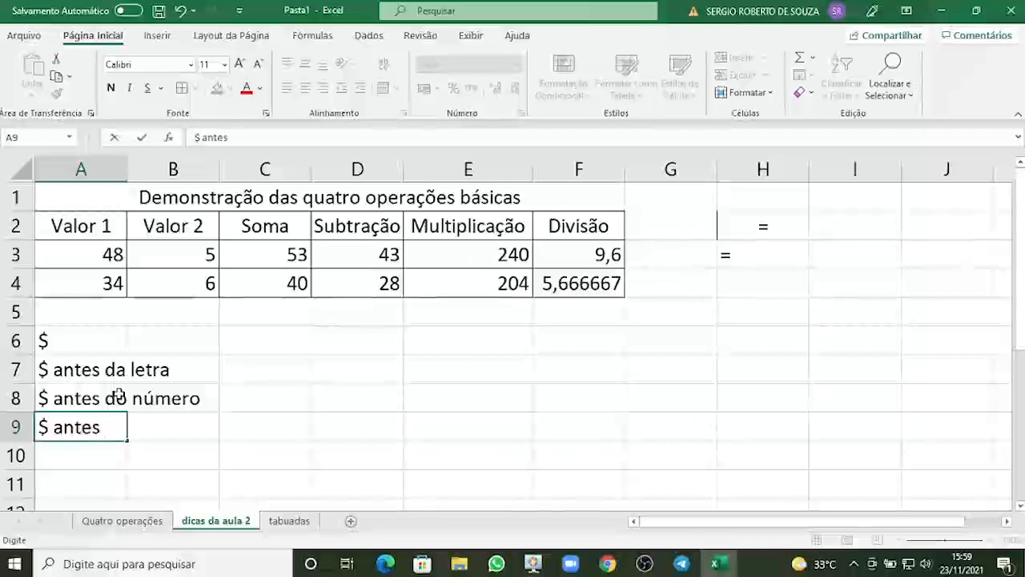
type(" da letra")
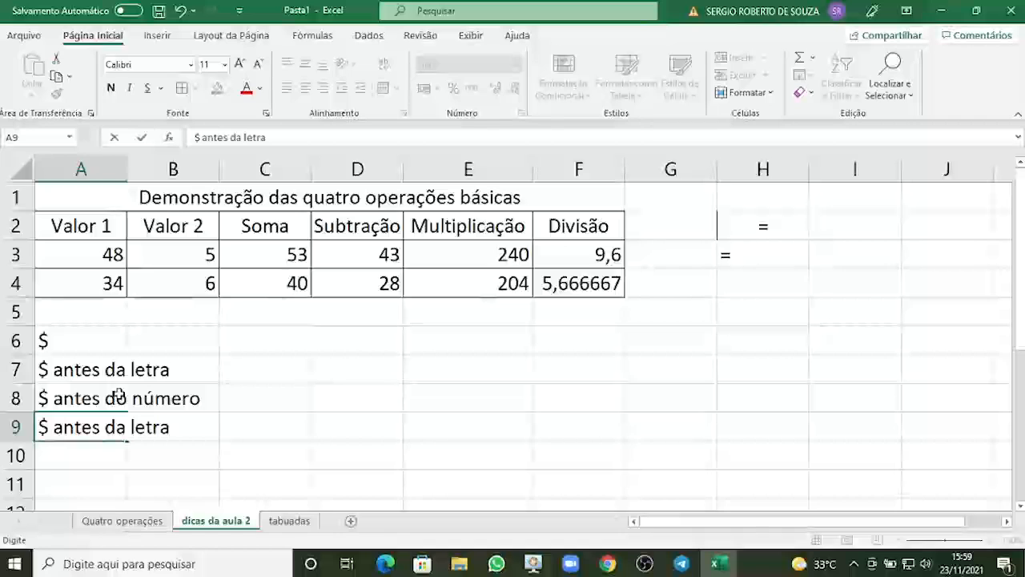
type(" e do n")
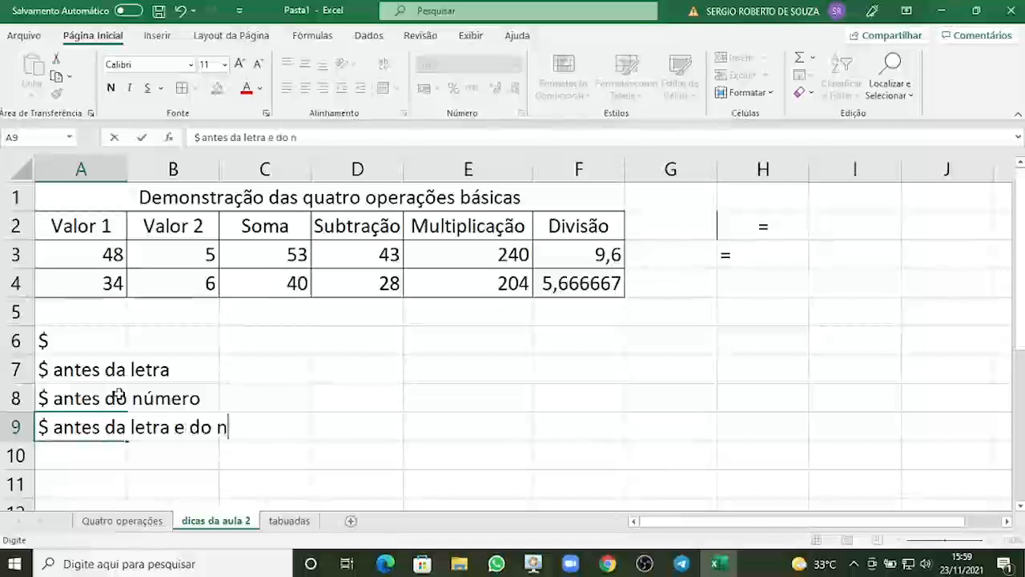
type("úmero")
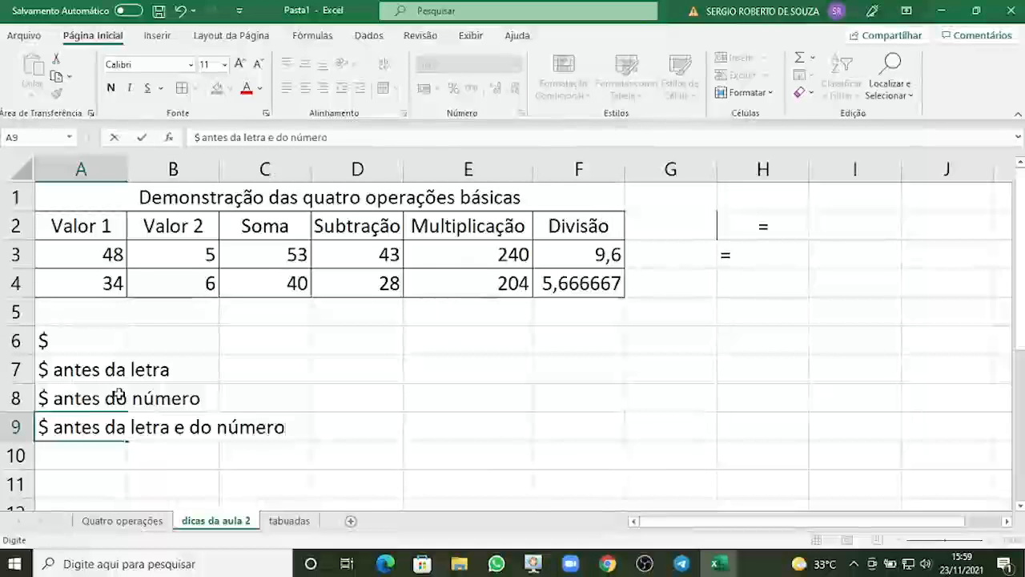
key("Return")
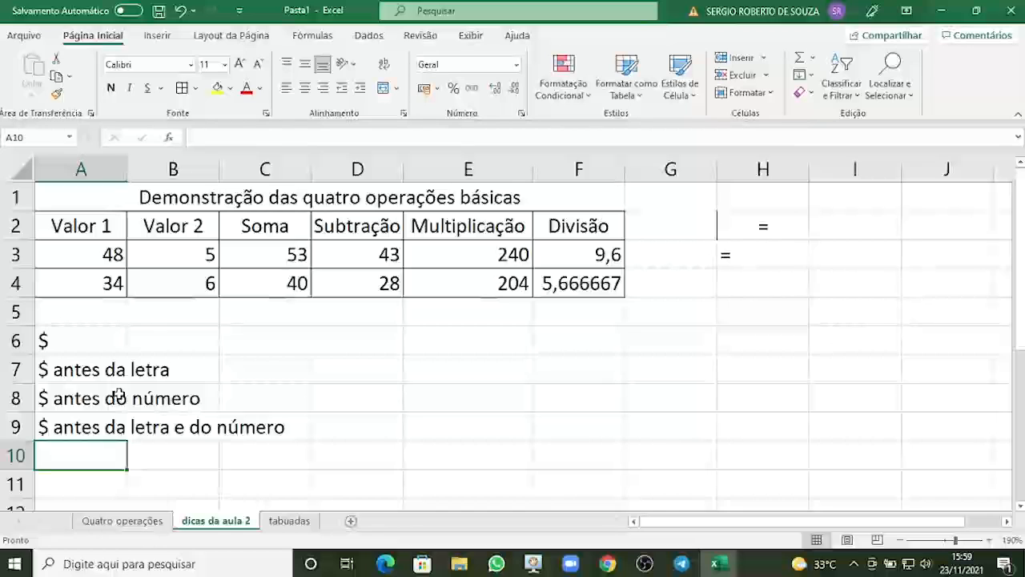
Enter the formula =E$3+$E$4 in E8 and fill it down into E9.
key("Up")
key("Up")
key("Right")
key("Right")
key("Right")
key("Right")
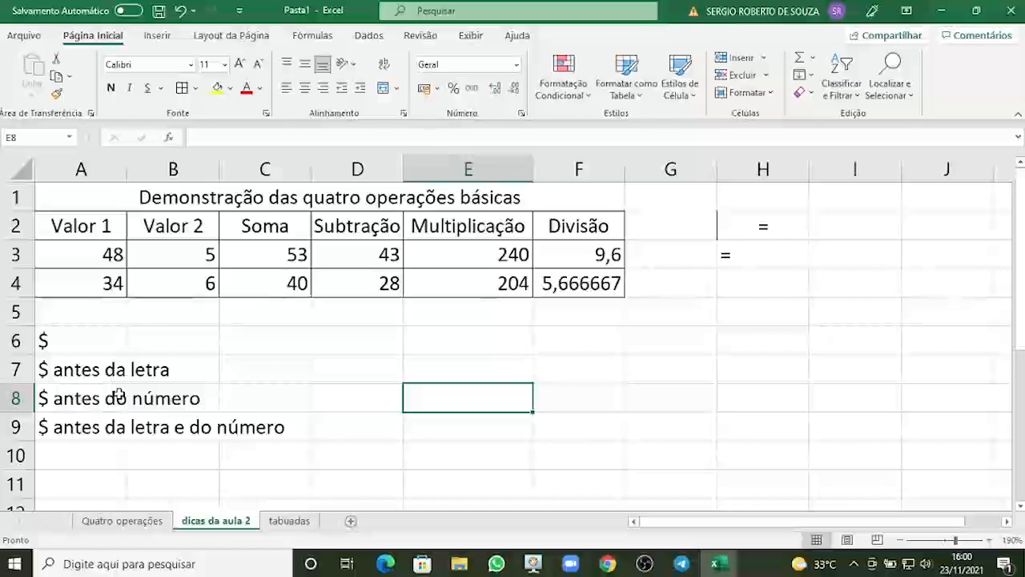
type("=")
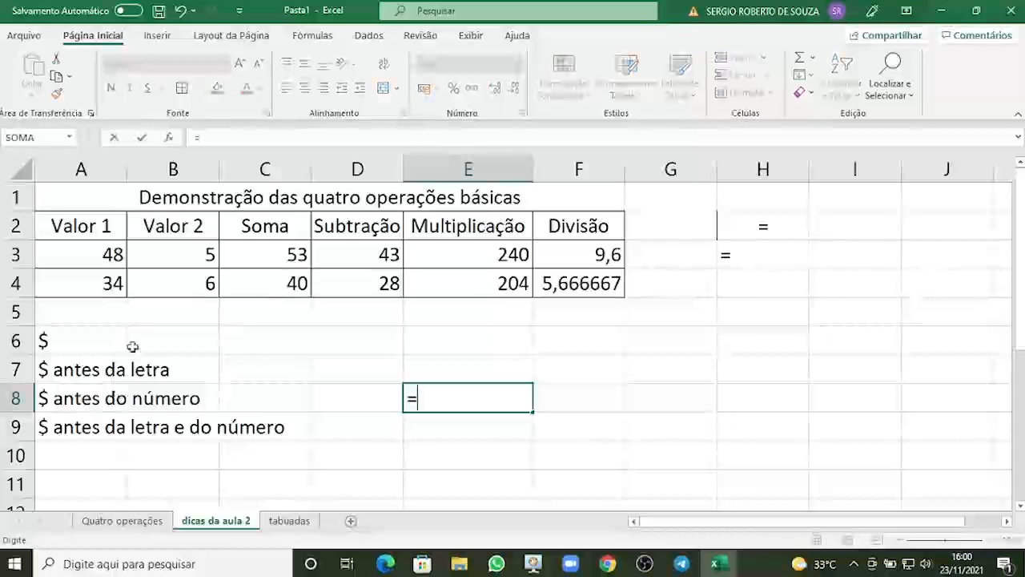
left_click(459, 261)
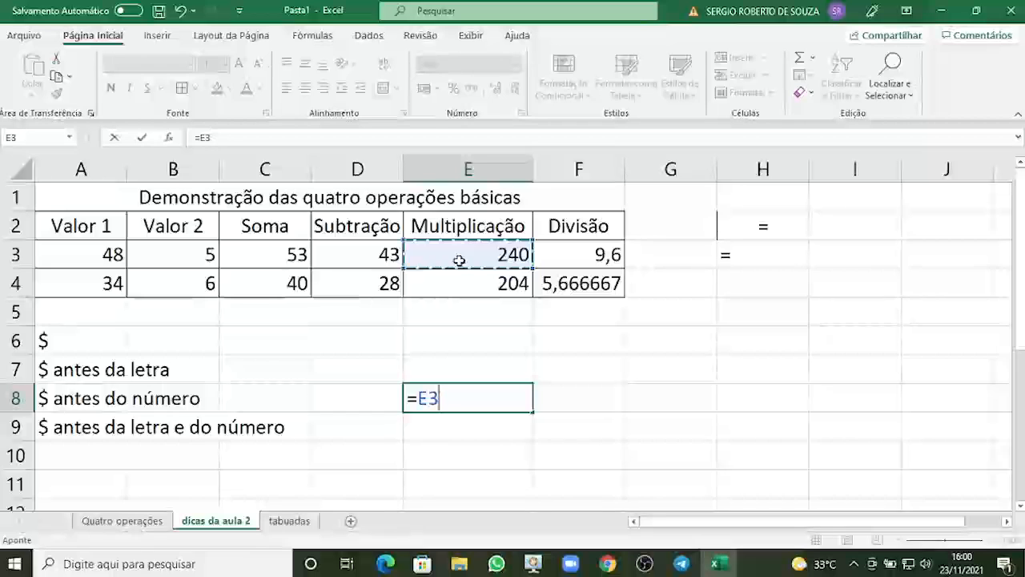
type("+")
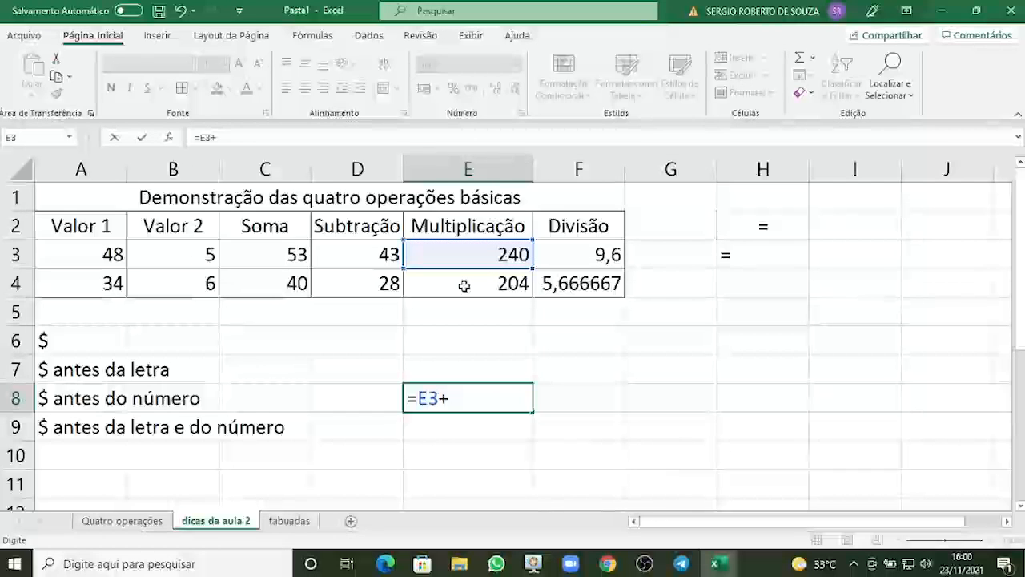
left_click(464, 286)
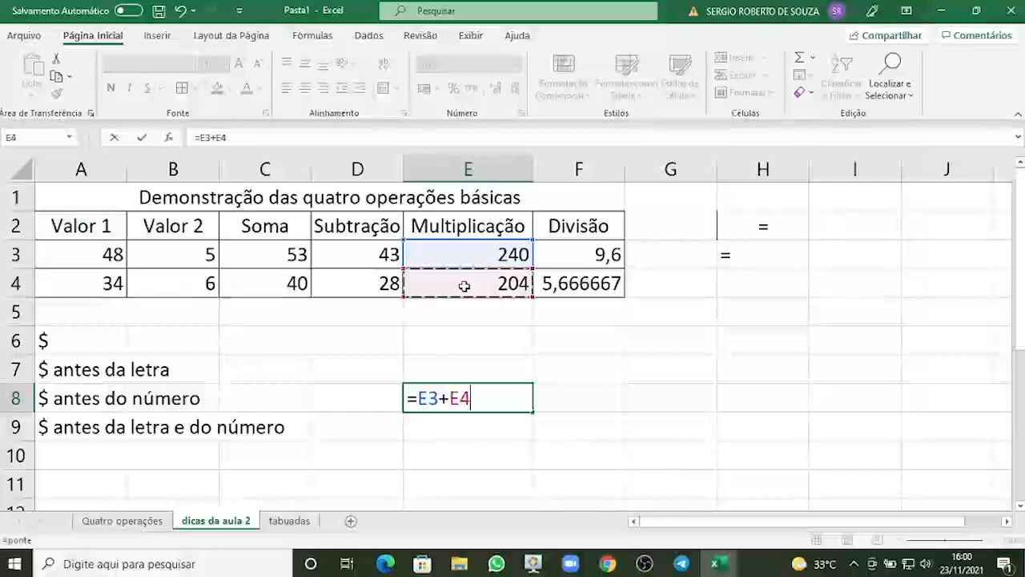
left_click(428, 398)
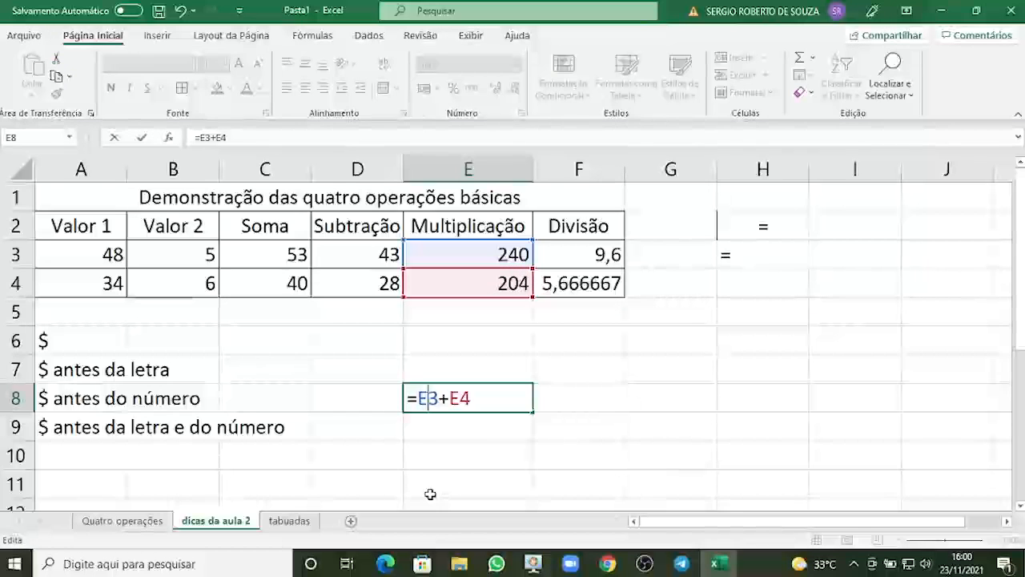
type("$")
key("Right")
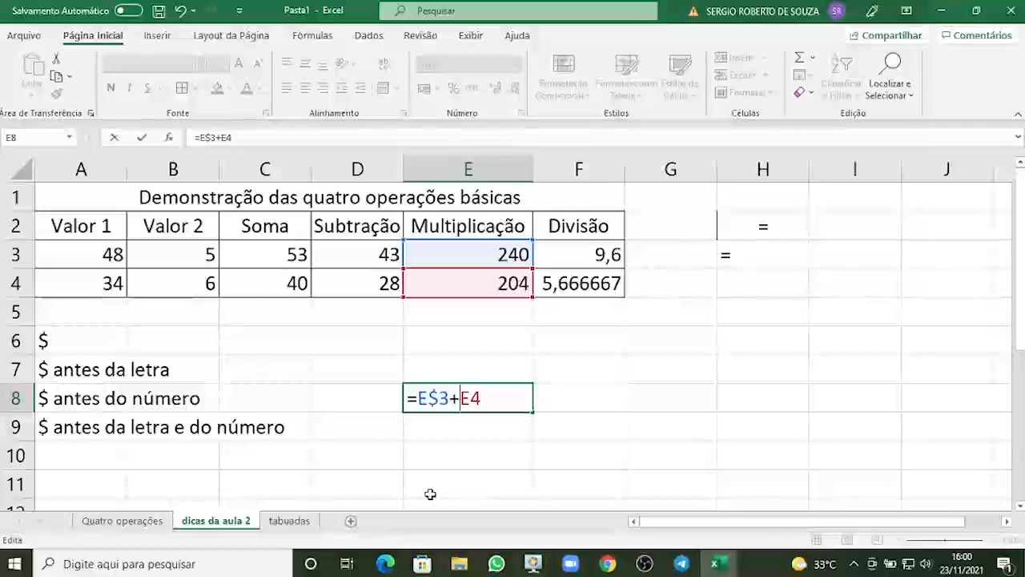
type("$")
key("Right")
type("$")
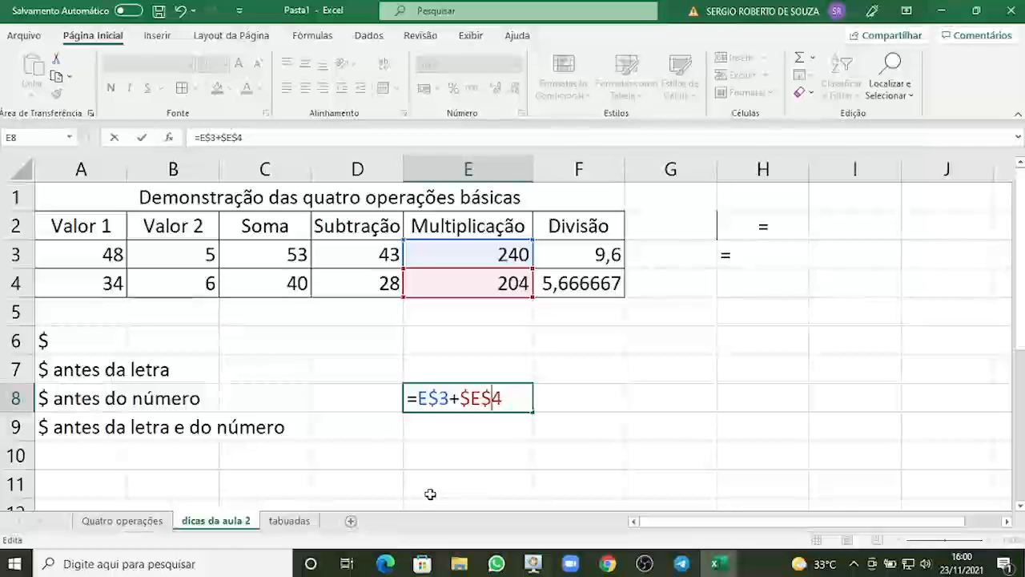
key("Return")
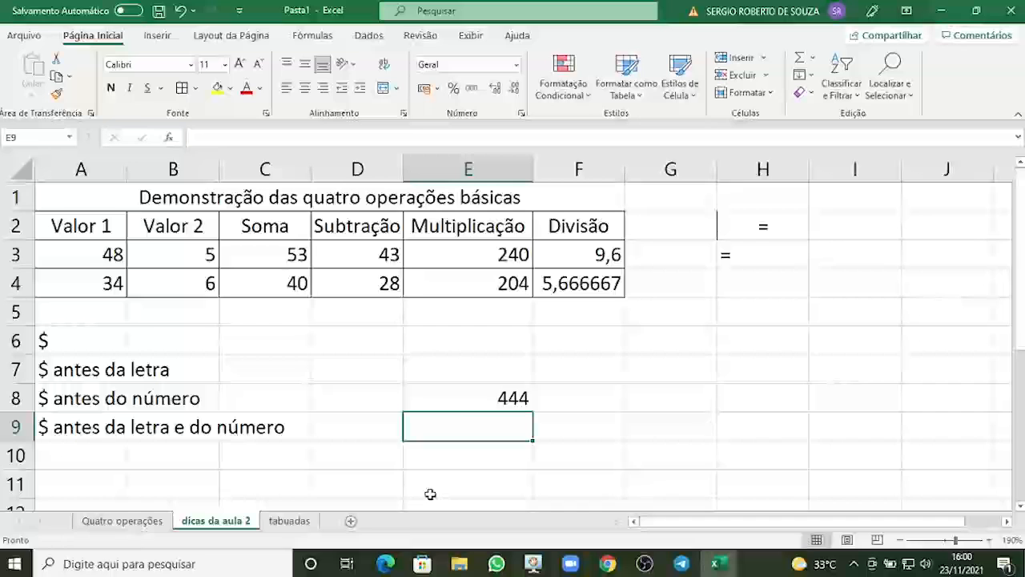
left_click(464, 394)
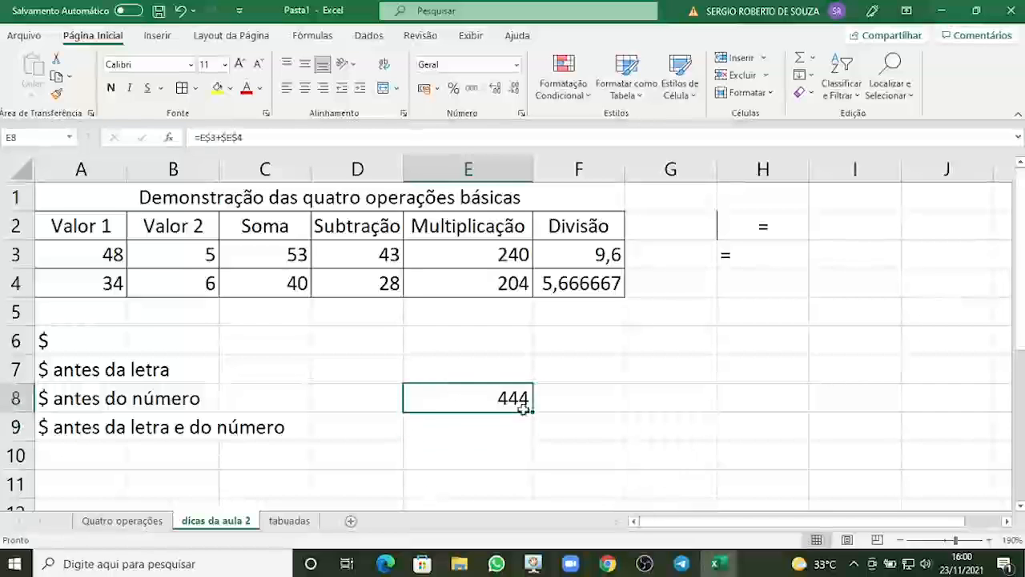
left_click_drag(531, 417, 531, 441)
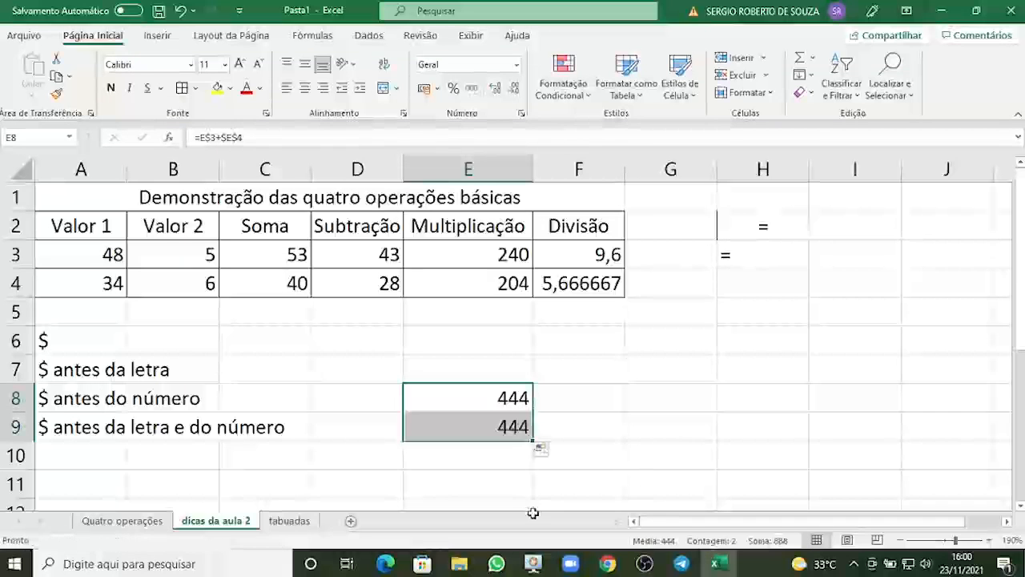
Compare the formulas in E8 and E9 by opening each for editing without changing them.
left_click(475, 427)
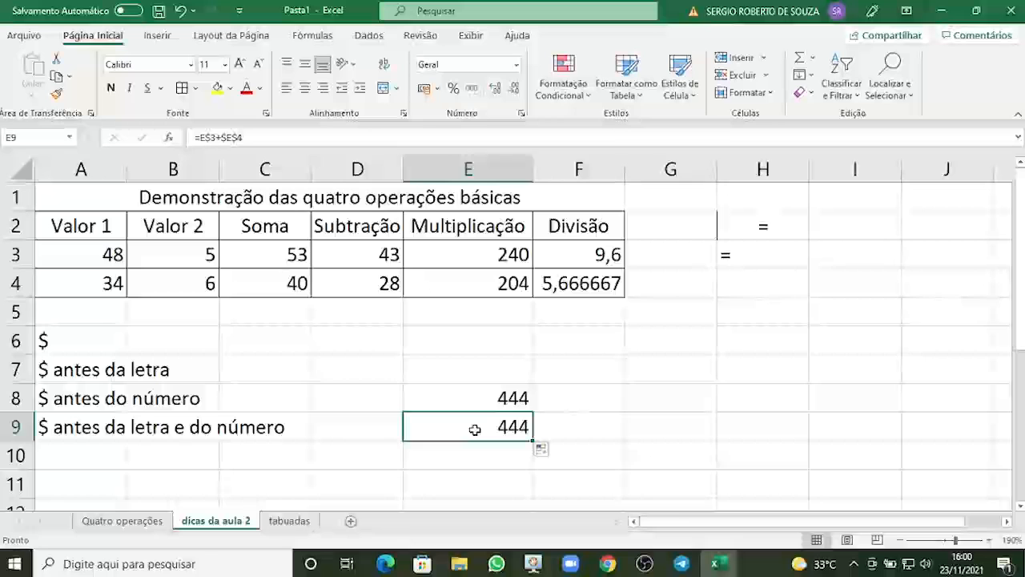
left_click(490, 393)
left_click(476, 434)
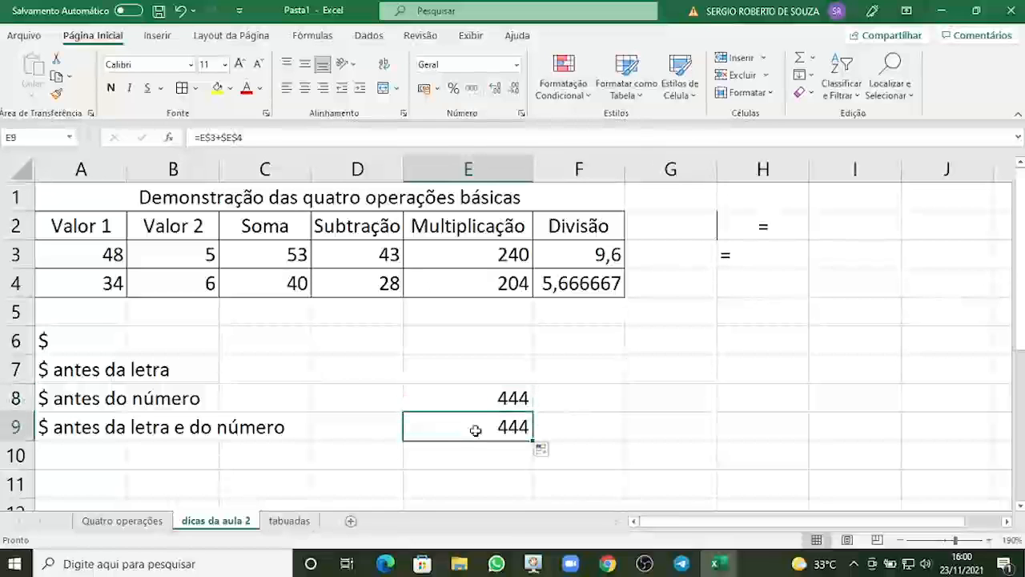
left_click(480, 403)
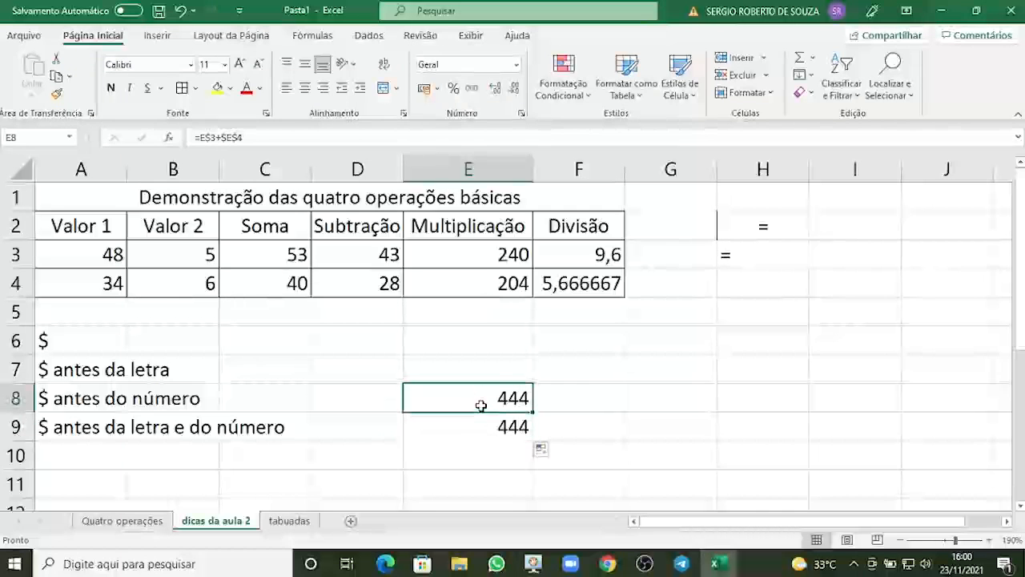
double_click(480, 403)
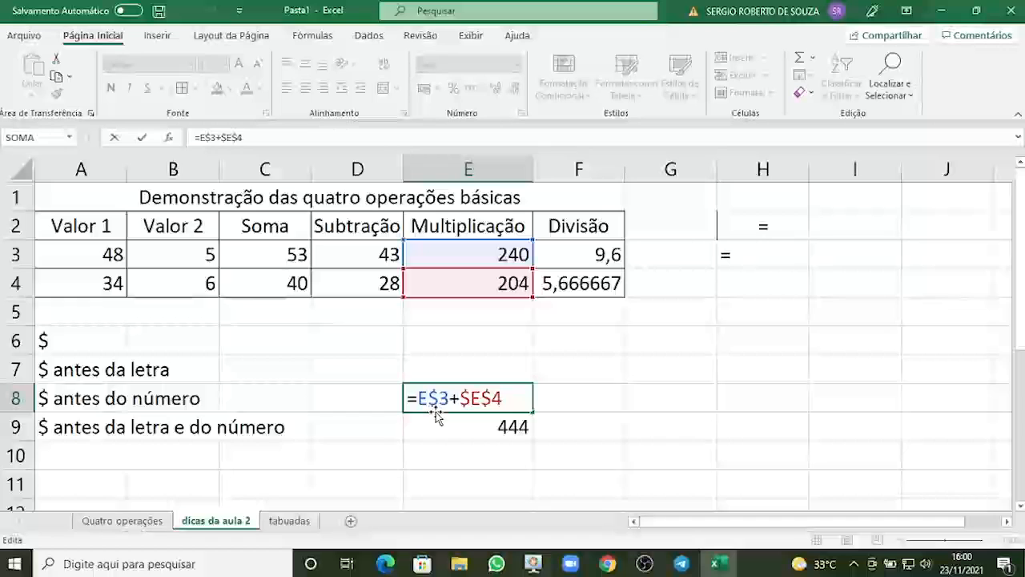
key("ctrl+Return")
left_click(487, 427)
double_click(487, 427)
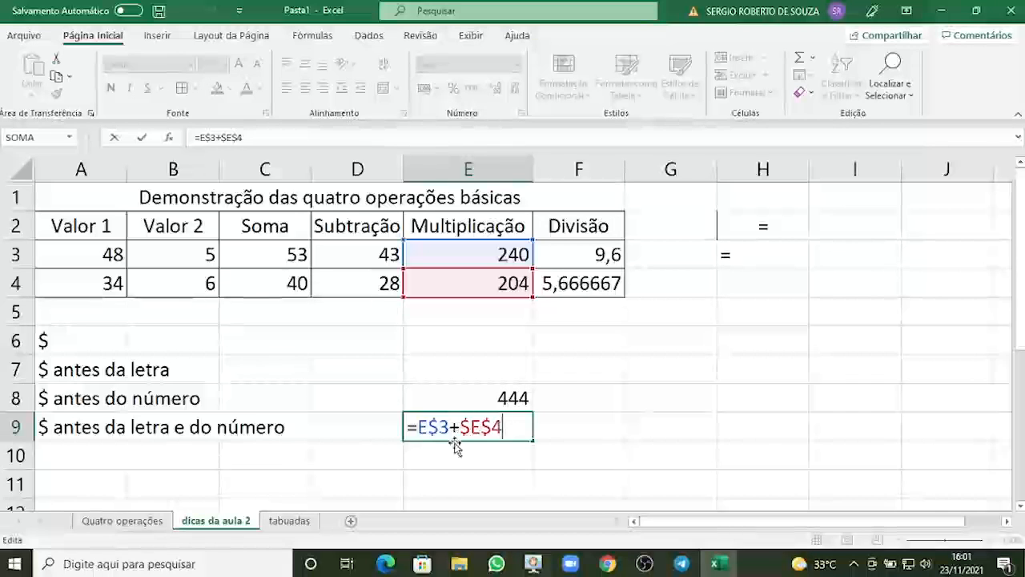
key("ctrl+Return")
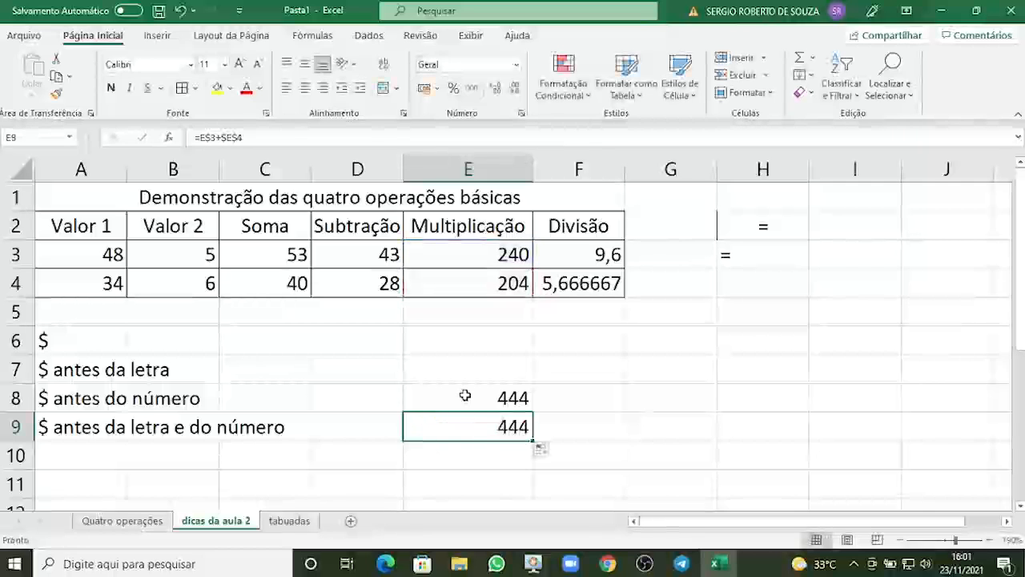
Copy the formula from E8 and paste it into F8.
left_click(465, 395)
key("ctrl+c")
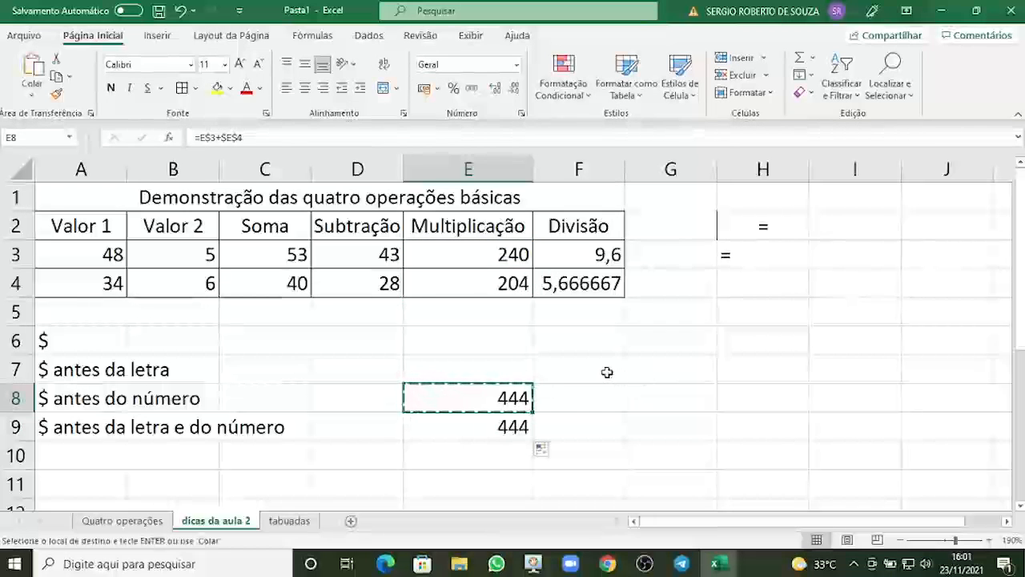
left_click(606, 371)
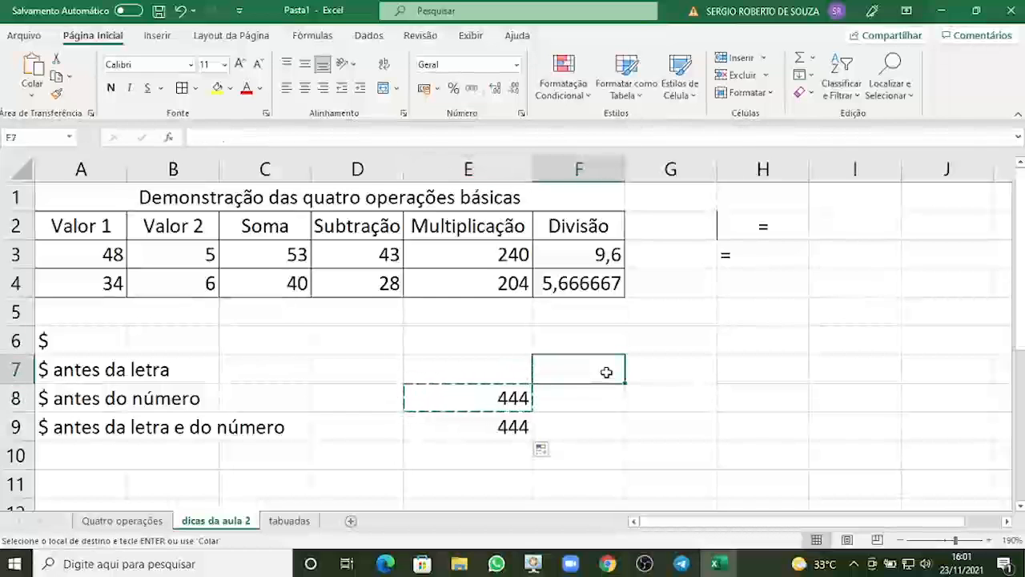
key("Down")
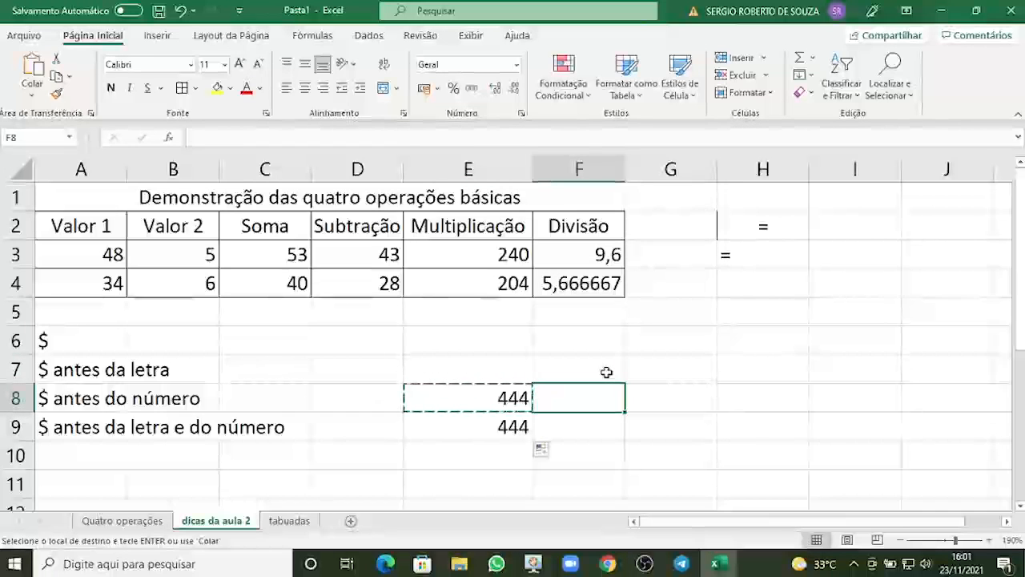
key("Return")
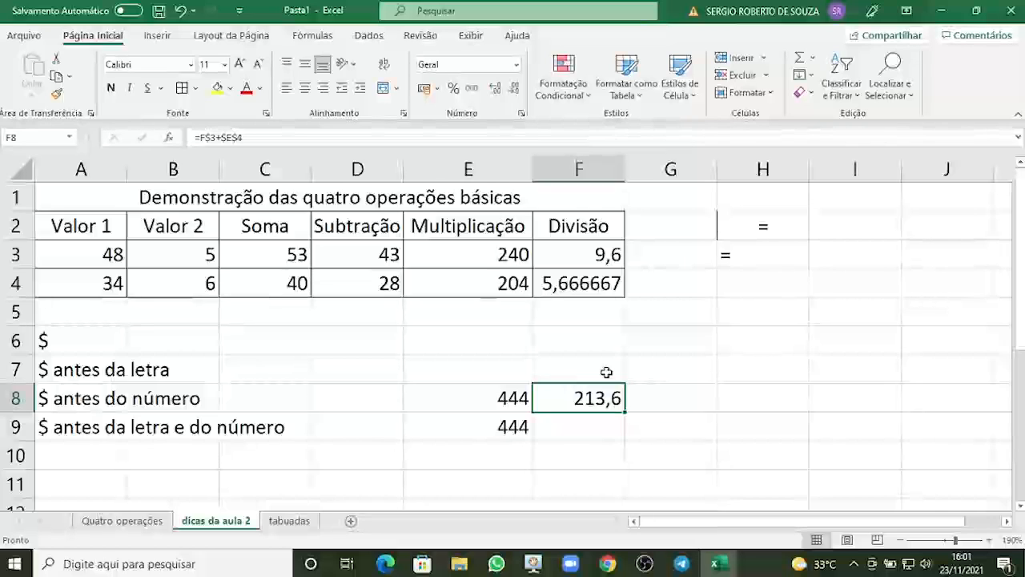
Compare the formulas in E8 and F8 by opening each for editing without changing them.
left_click(471, 394)
double_click(473, 396)
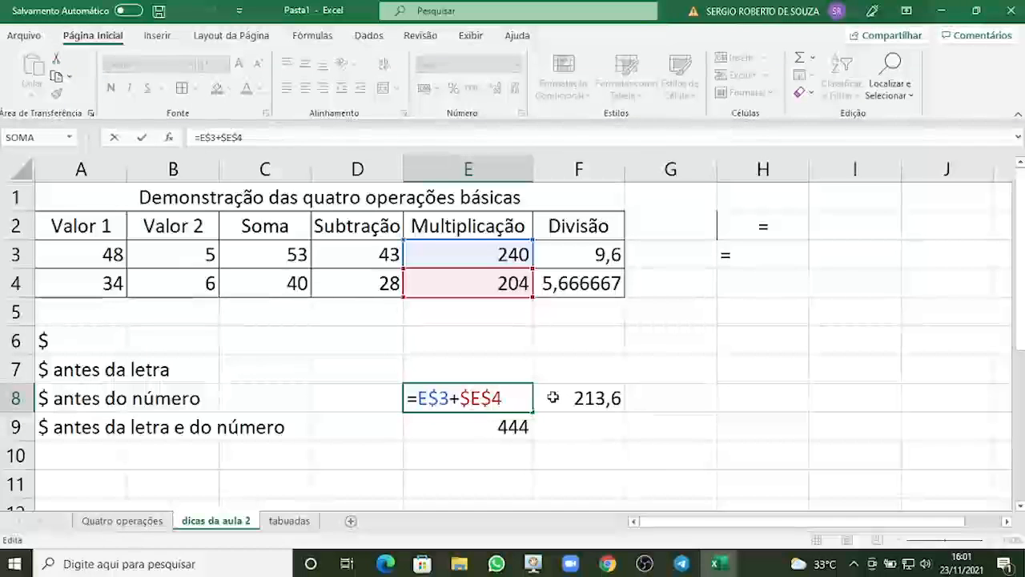
key("ctrl+Return")
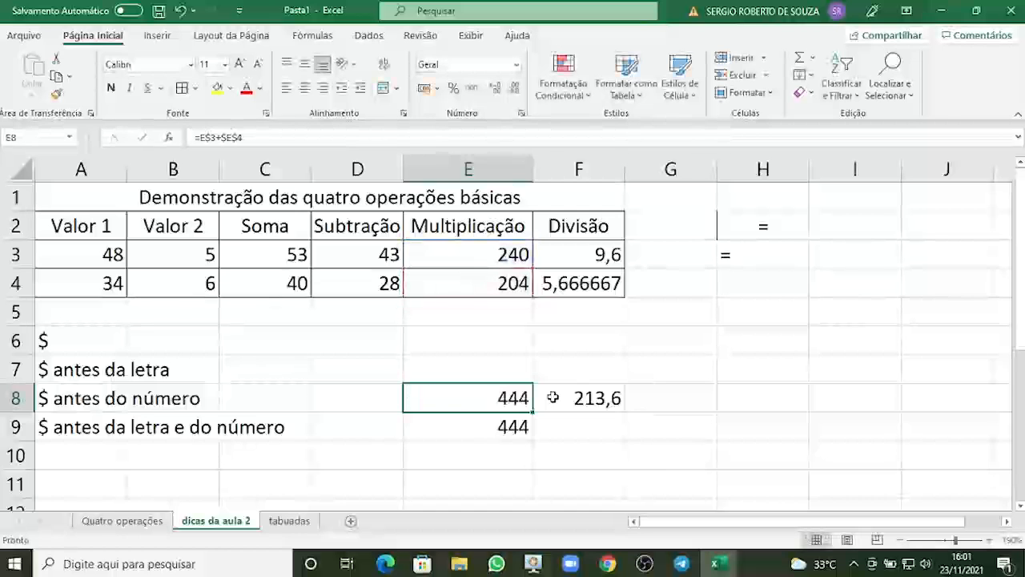
left_click(552, 398)
double_click(553, 397)
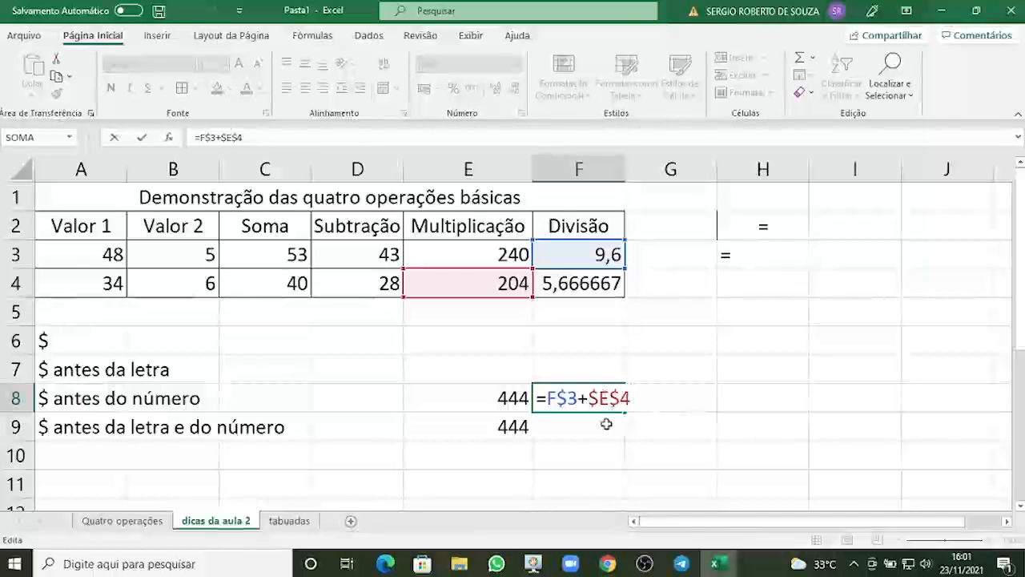
key("Return")
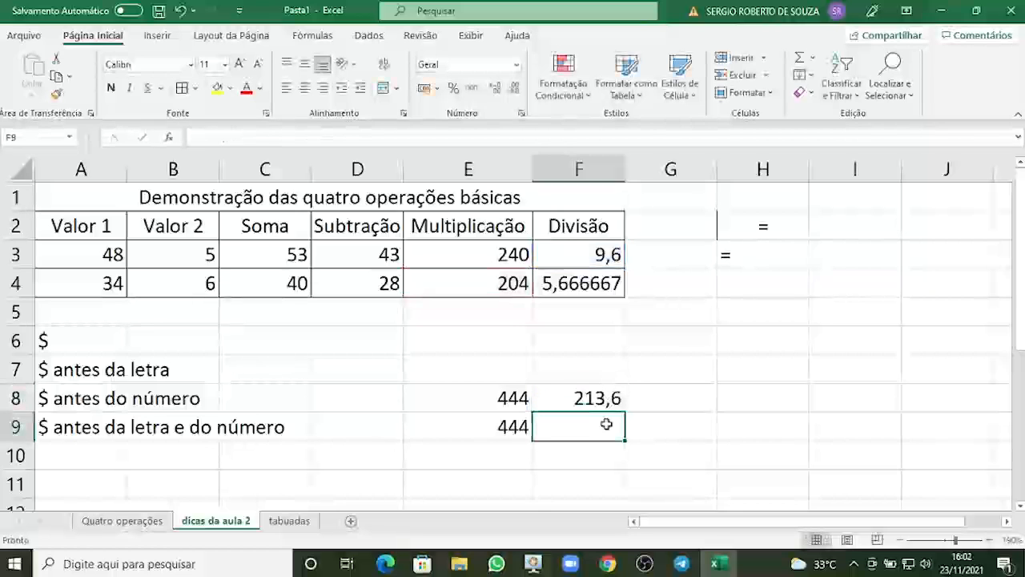
Edit the formula in F8, cycling through reference types, and make both references absolute as =$F$3+$E$4.
left_click(587, 405)
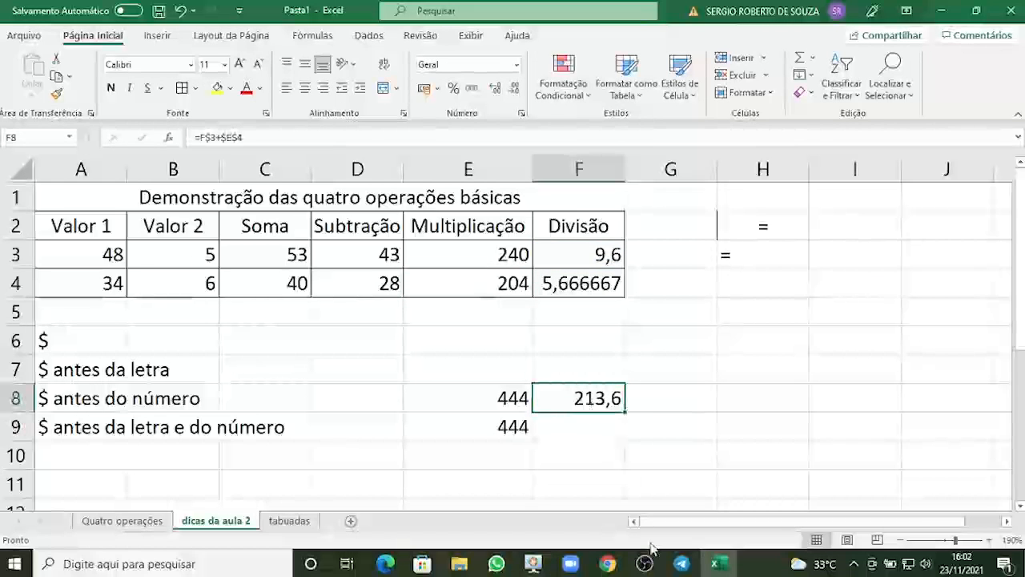
key("F2")
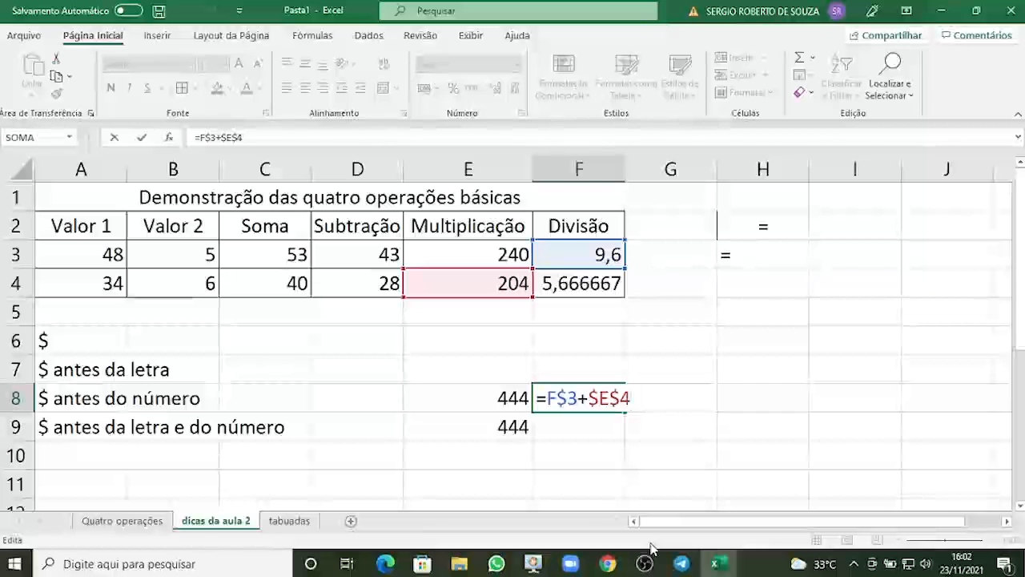
key("F4")
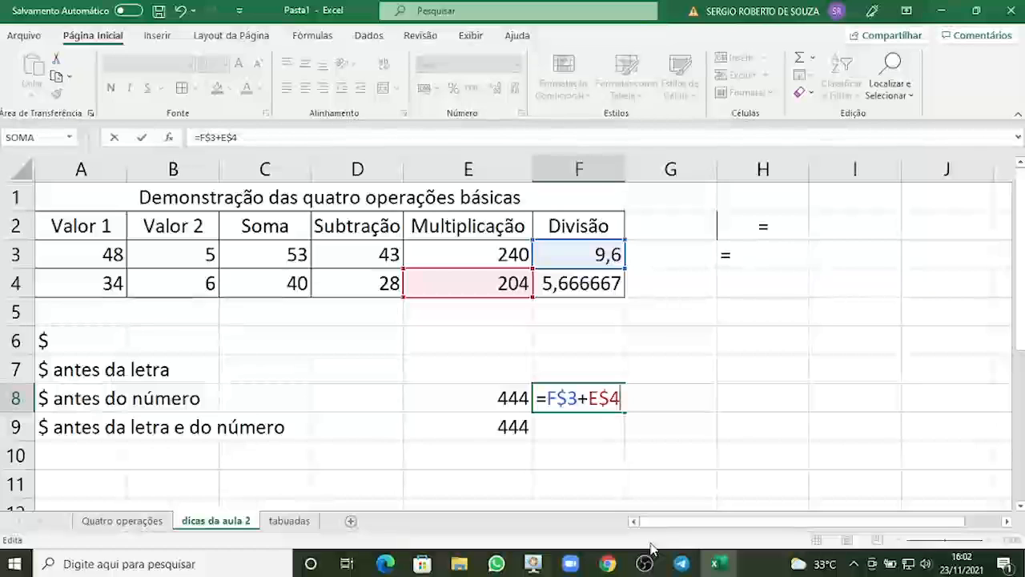
key("F4")
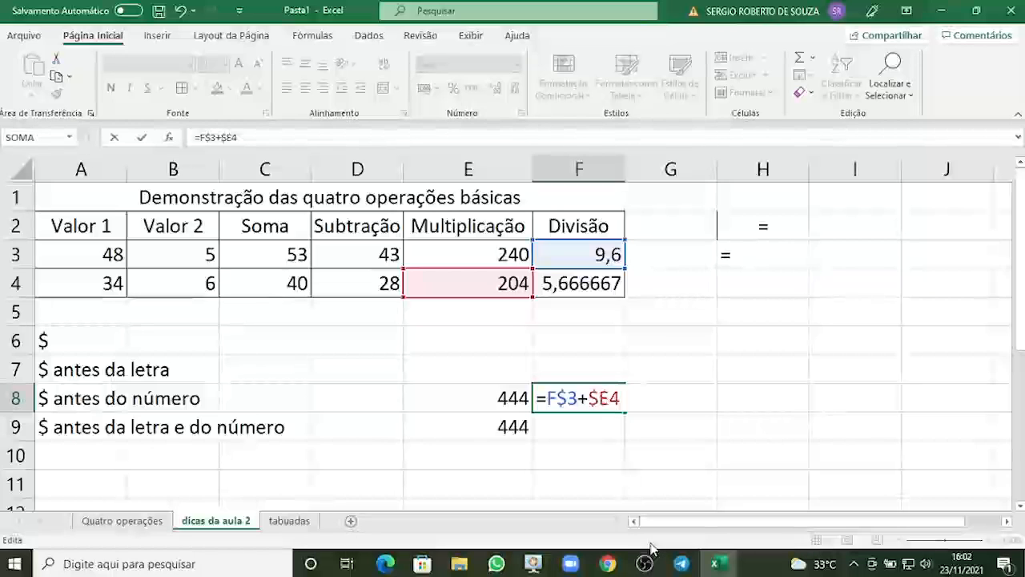
key("F4")
key("F4")
key("F4")
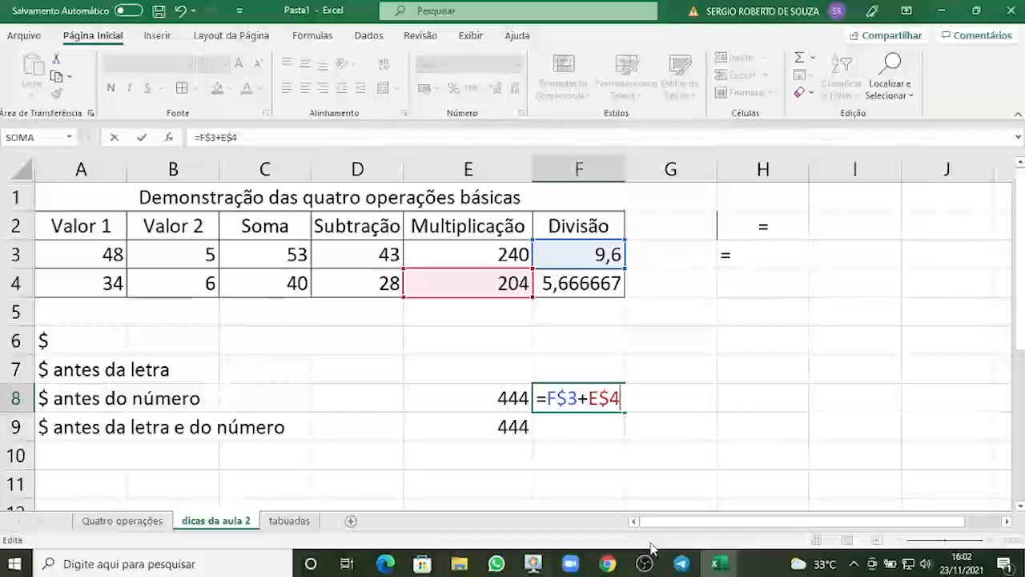
key("shift+Left")
key("shift+Left")
key("shift+Left")
key("shift+Left")
key("shift+Left")
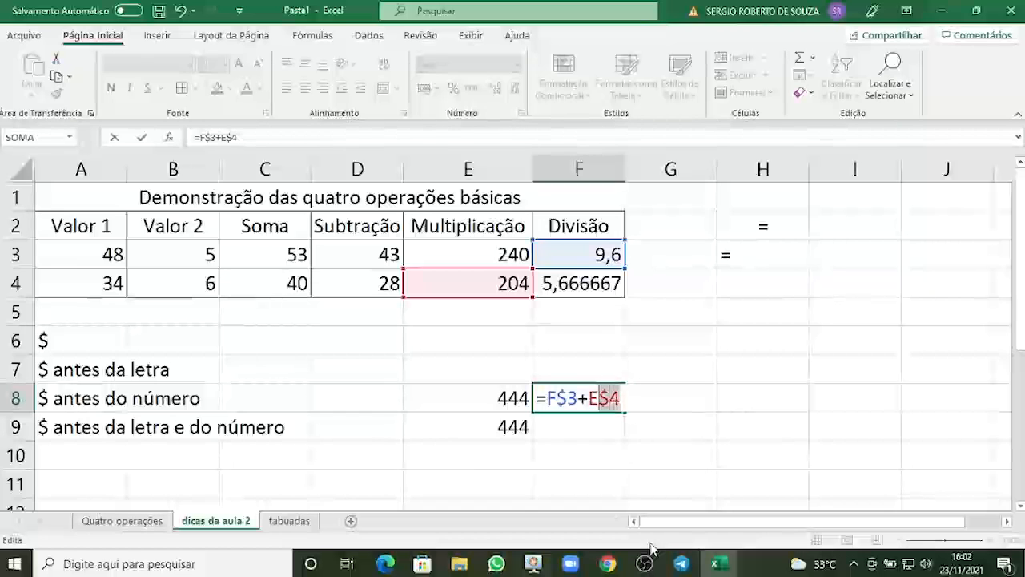
key("shift+Left")
key("shift+Left")
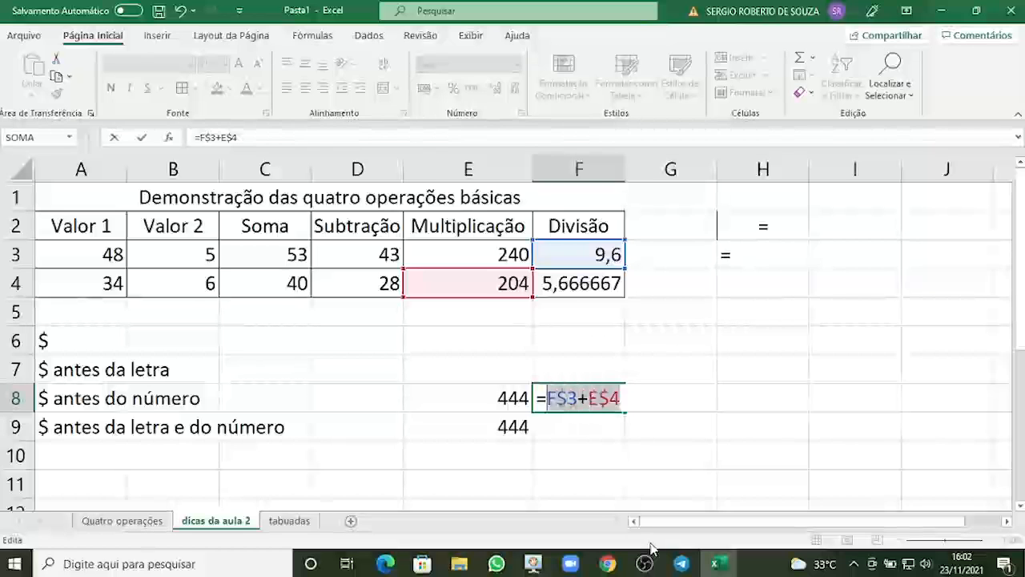
key("F4")
key("F4")
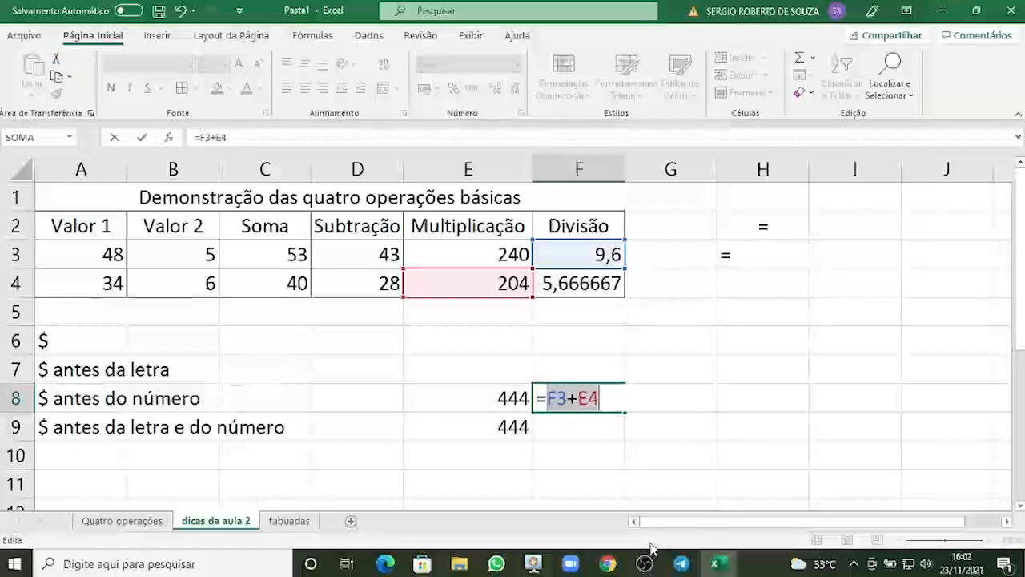
key("F4")
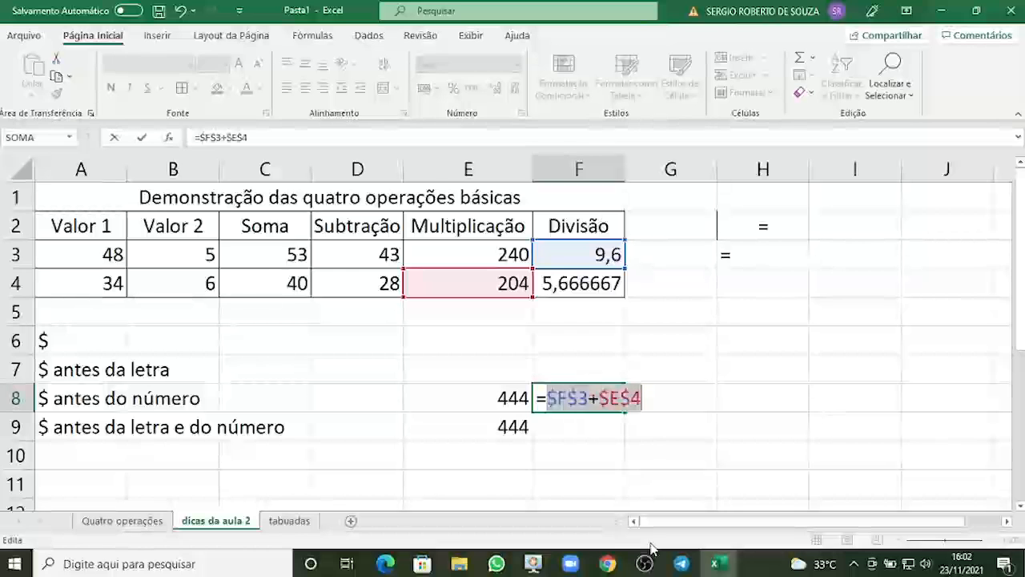
key("Return")
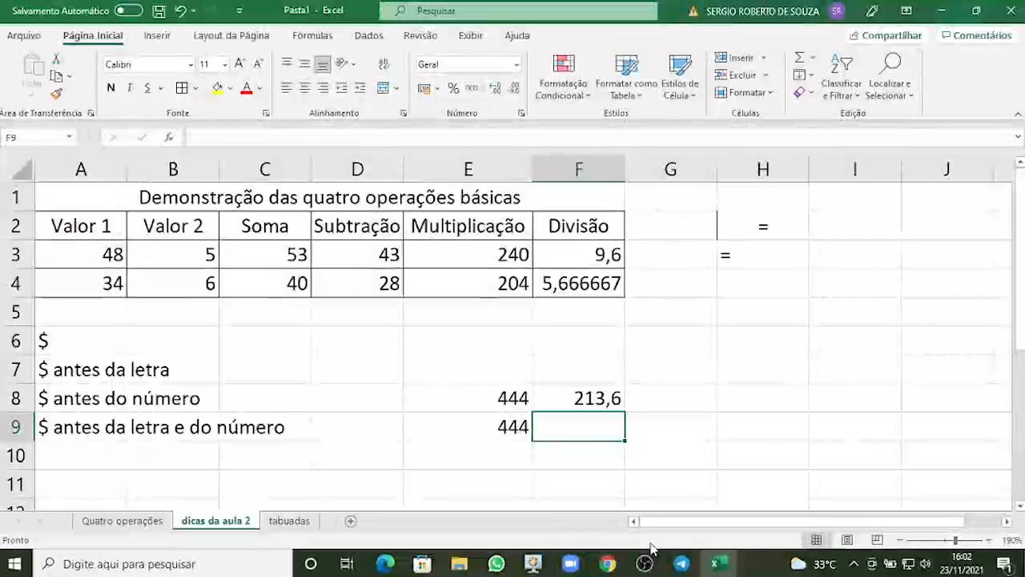
Switch to the tabuadas sheet and scroll through its multiplication tables.
left_click(290, 521)
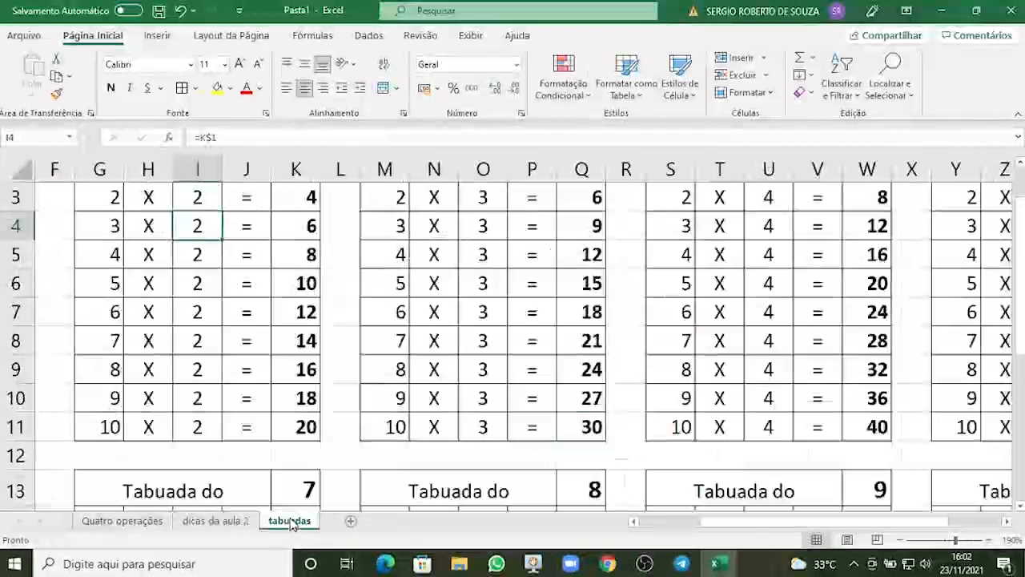
scroll(291, 438, "down", 4, "ctrl")
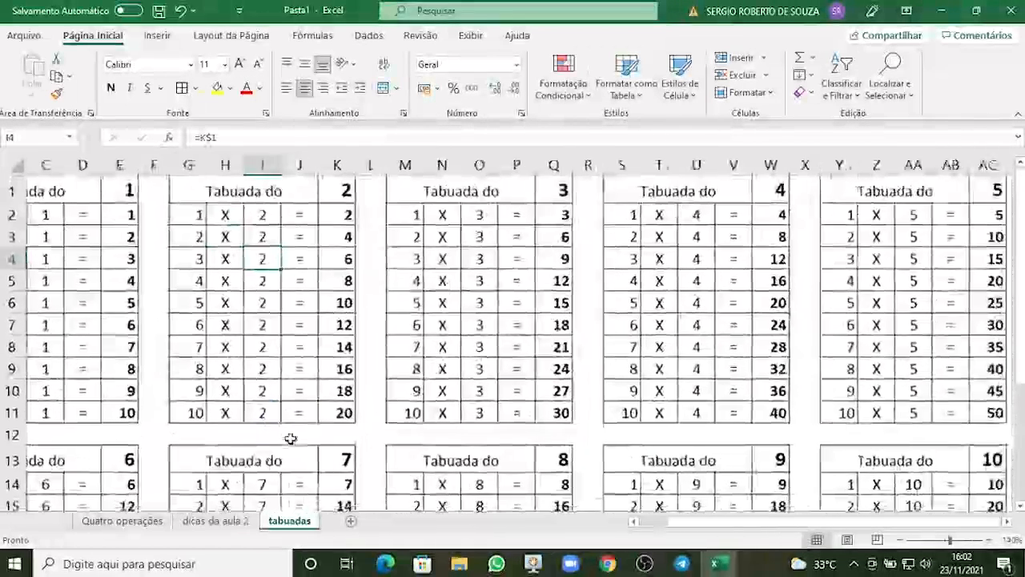
scroll(291, 438, "down", 2, "ctrl")
scroll(291, 438, "down", 1, "ctrl")
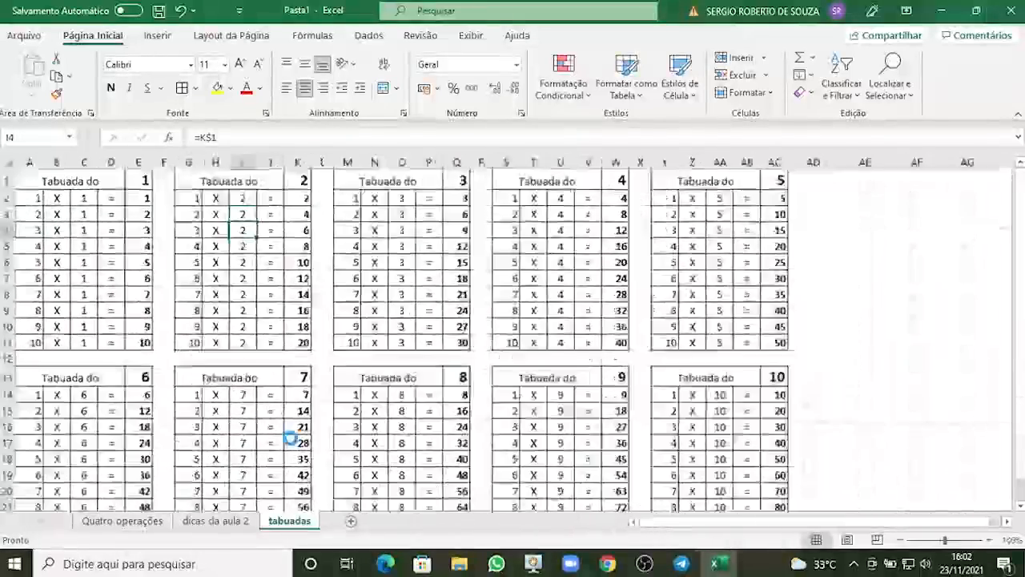
scroll(291, 438, "down", 1, "ctrl")
scroll(291, 435, "down", 1)
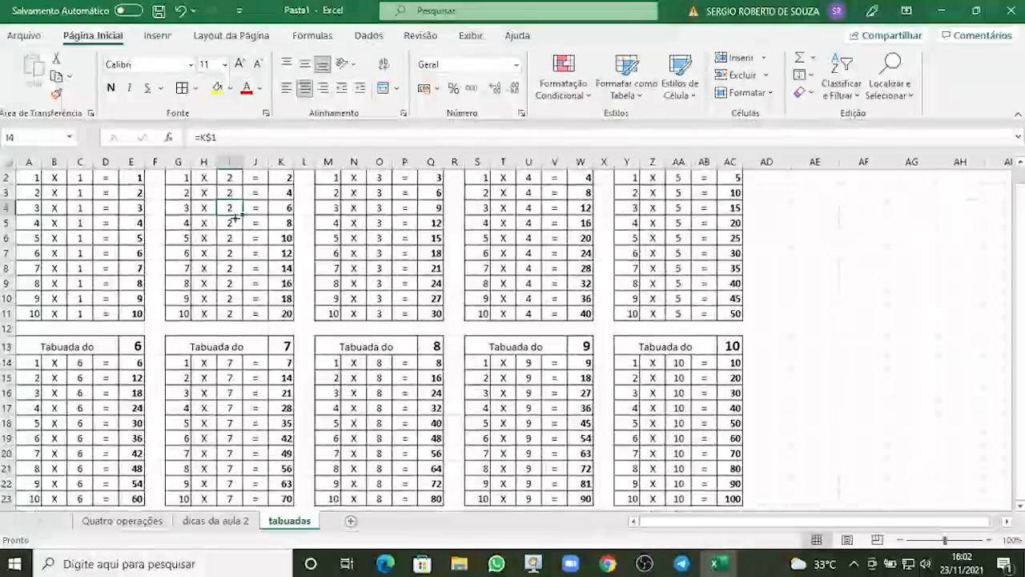
scroll(326, 293, "up", 1)
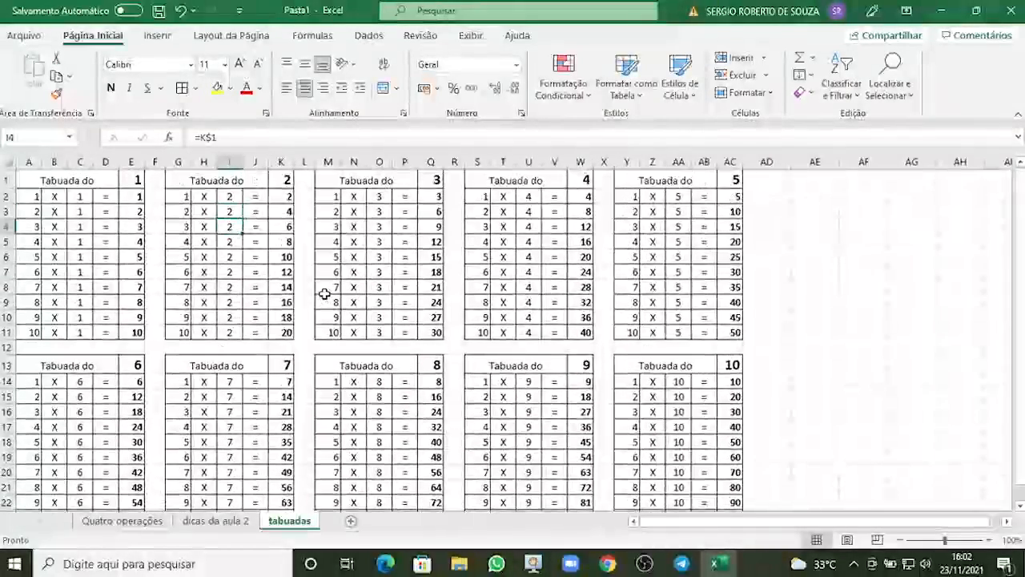